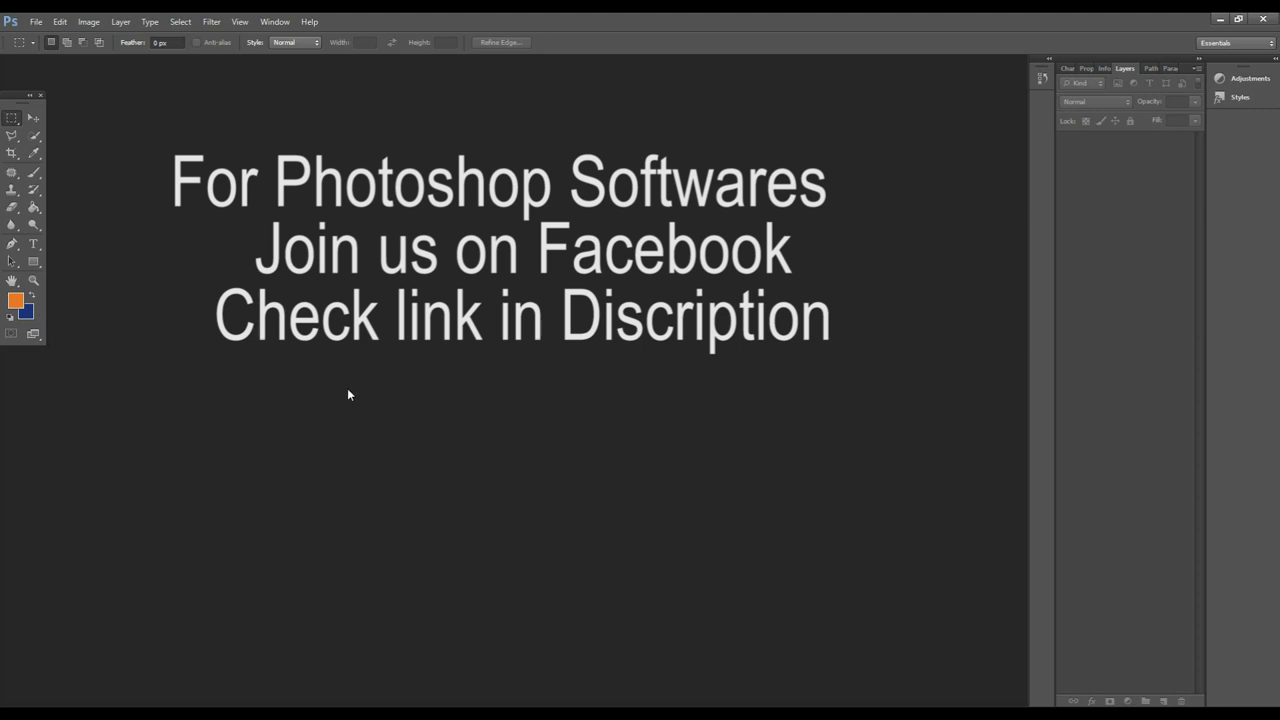
# - Select the Blur tool in the Tools panel before any document is open
pyautogui.click(13, 226)
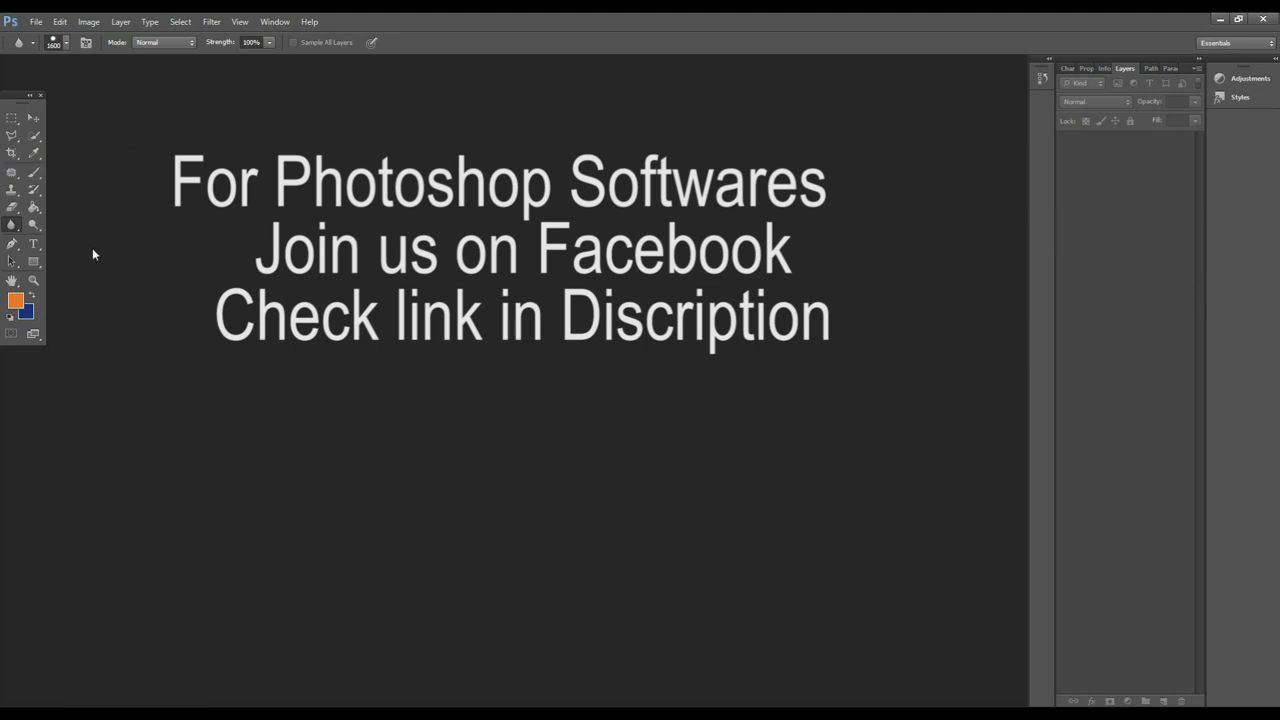
# - Pick the Patch Tool from the healing brush tool variants
pyautogui.click(12, 174)
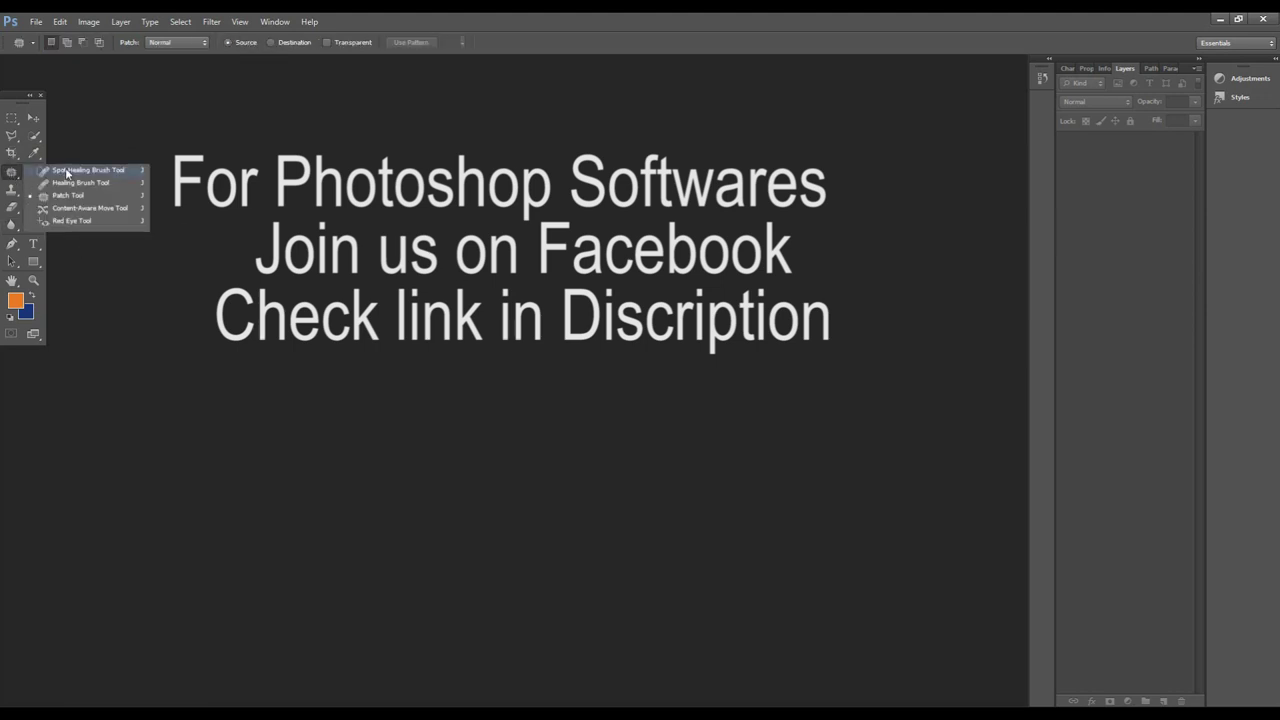
pyautogui.click(110, 243)
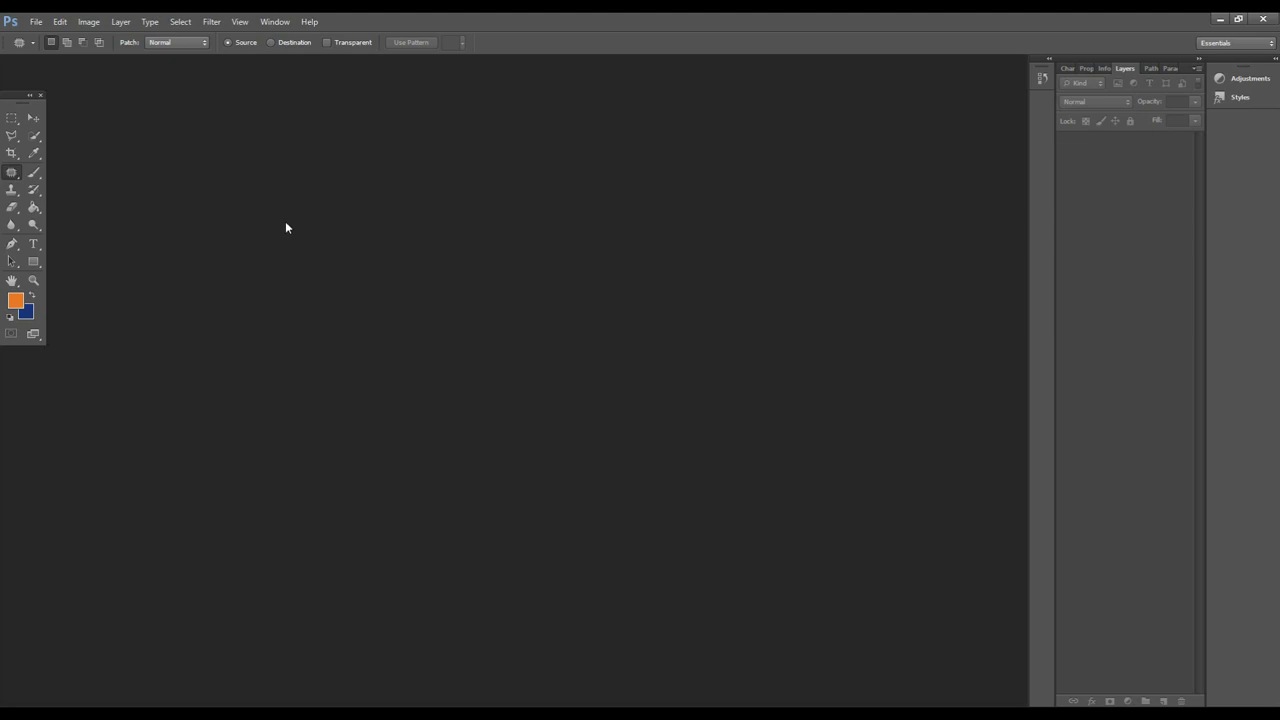
# - Start a new document from the File menu and show the Preset choices
pyautogui.click(37, 21)
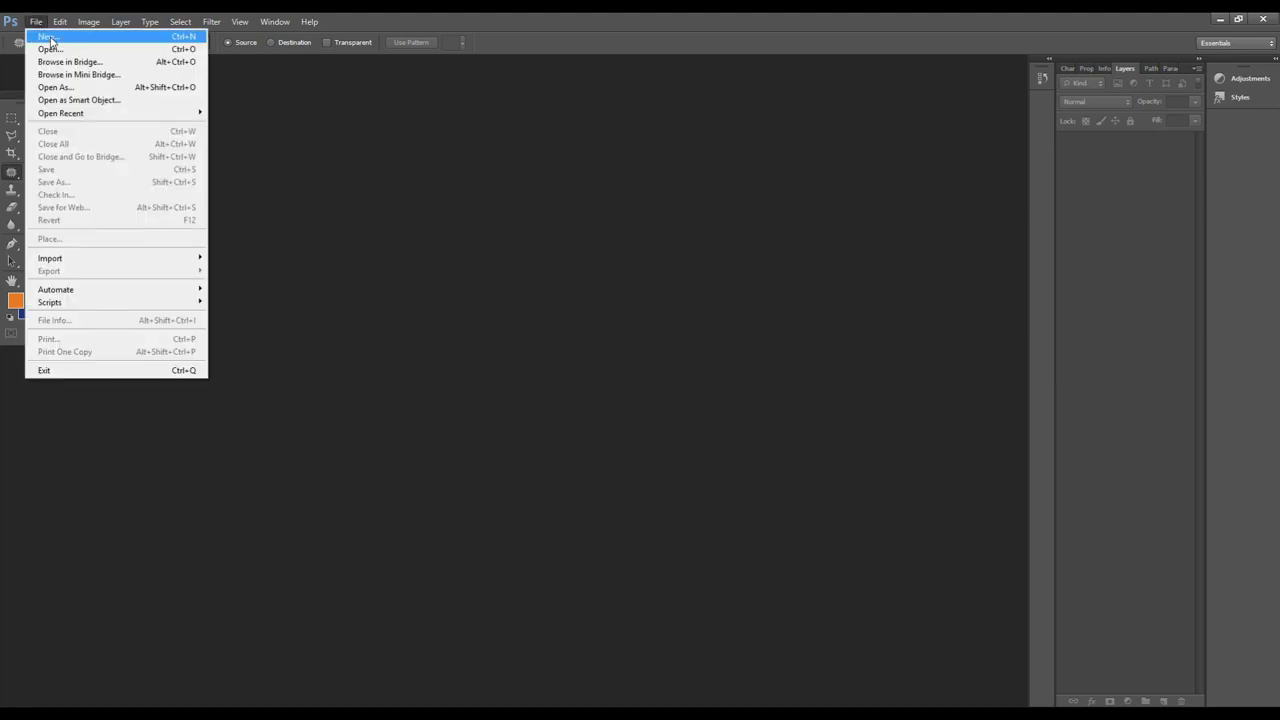
pyautogui.click(403, 203)
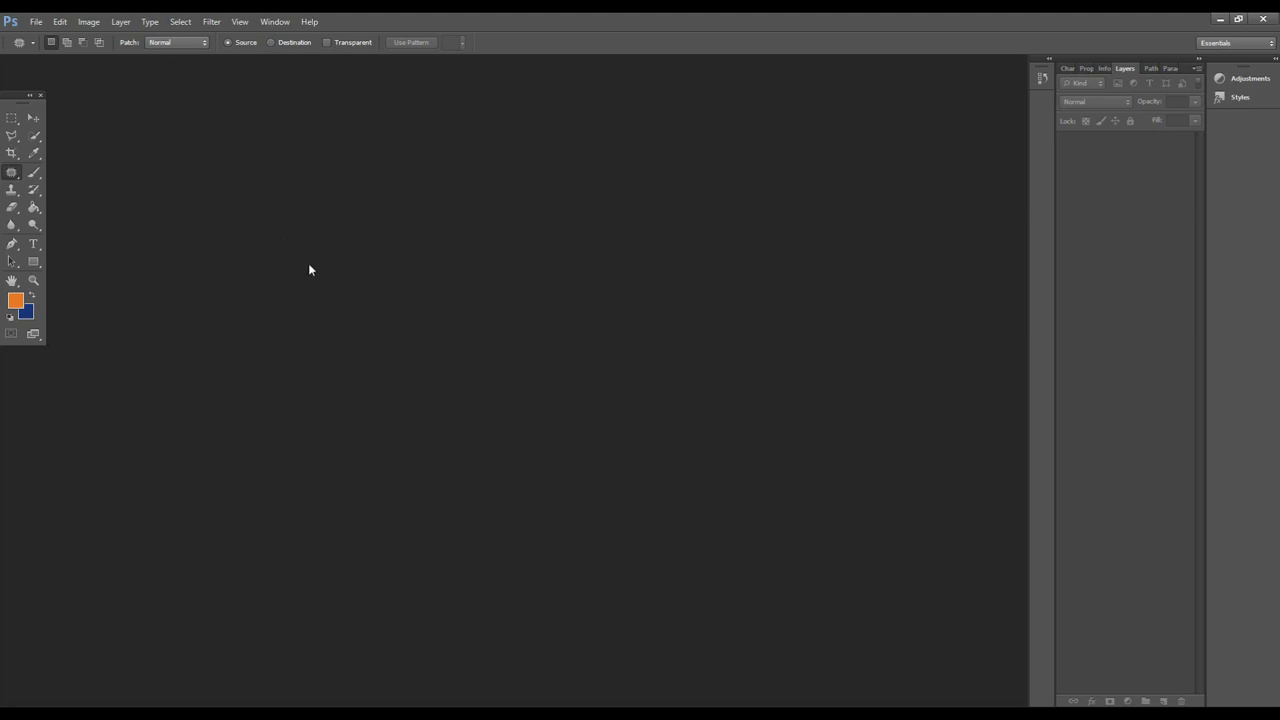
pyautogui.click(35, 21)
pyautogui.click(54, 40)
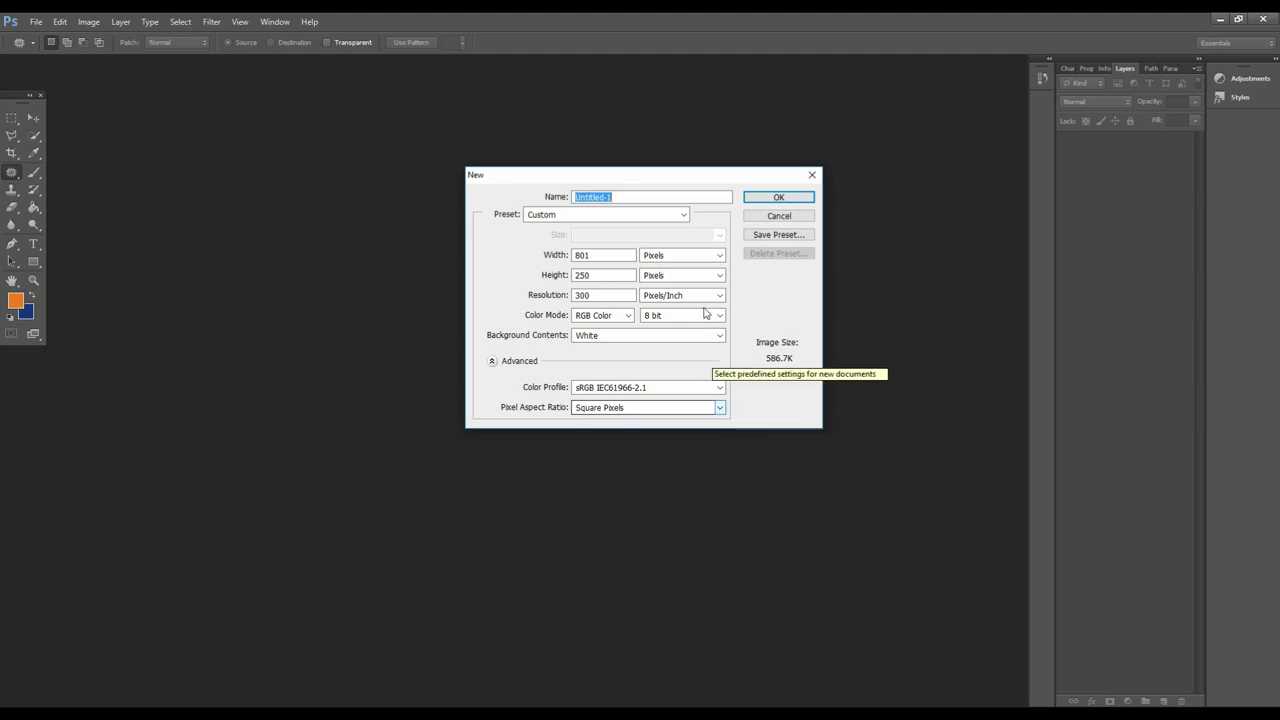
pyautogui.click(664, 217)
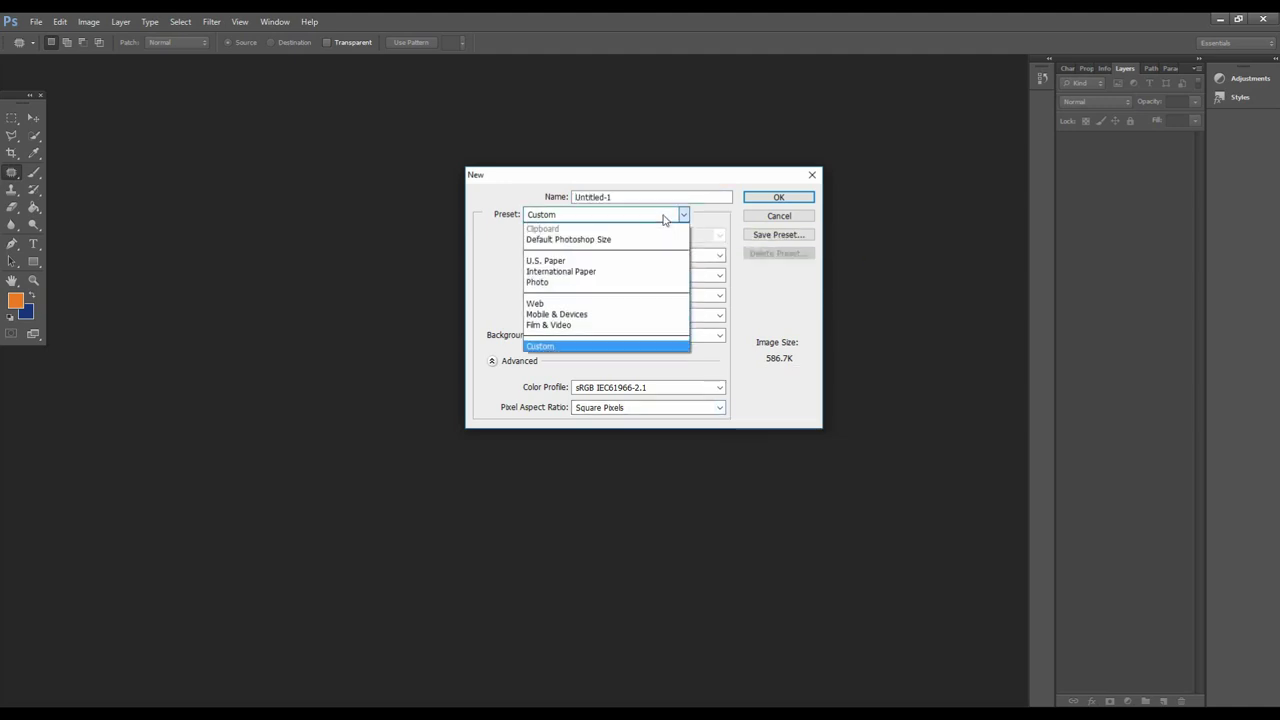
# - Try the Default Photoshop Size, U.S. Paper and International Paper (A4) presets
pyautogui.click(611, 242)
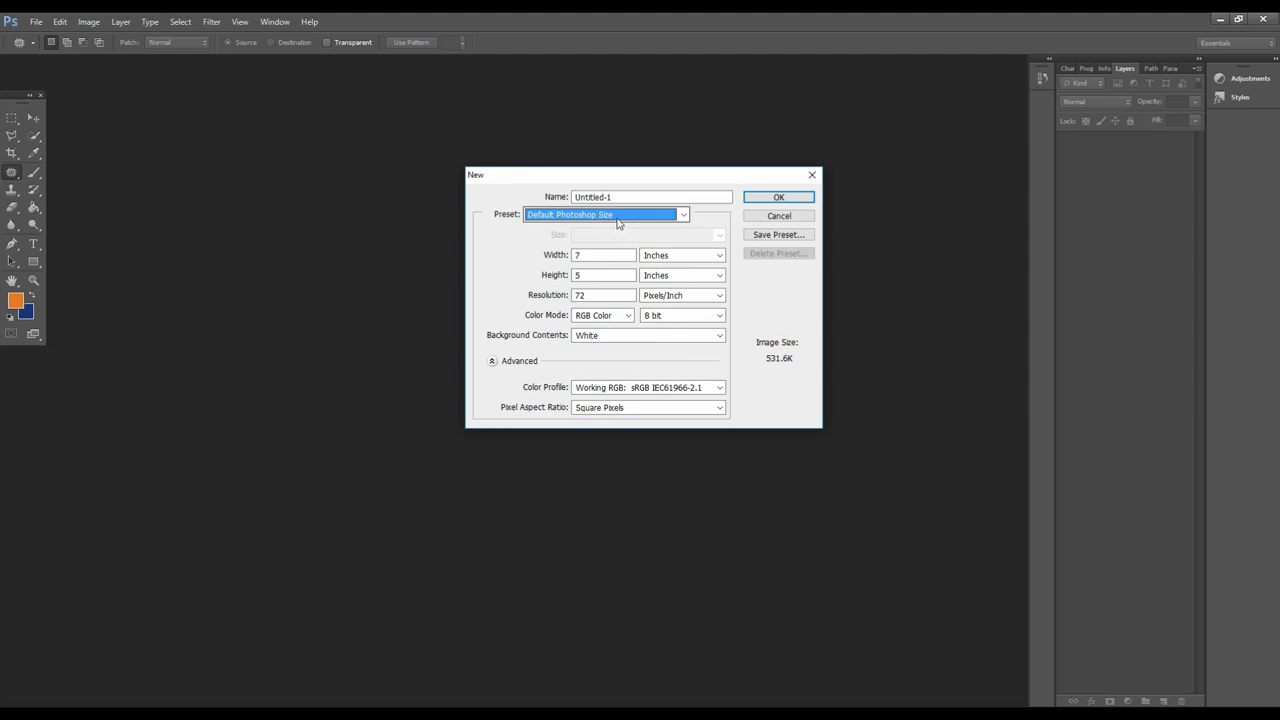
pyautogui.click(617, 216)
pyautogui.click(590, 262)
pyautogui.click(614, 216)
pyautogui.click(595, 272)
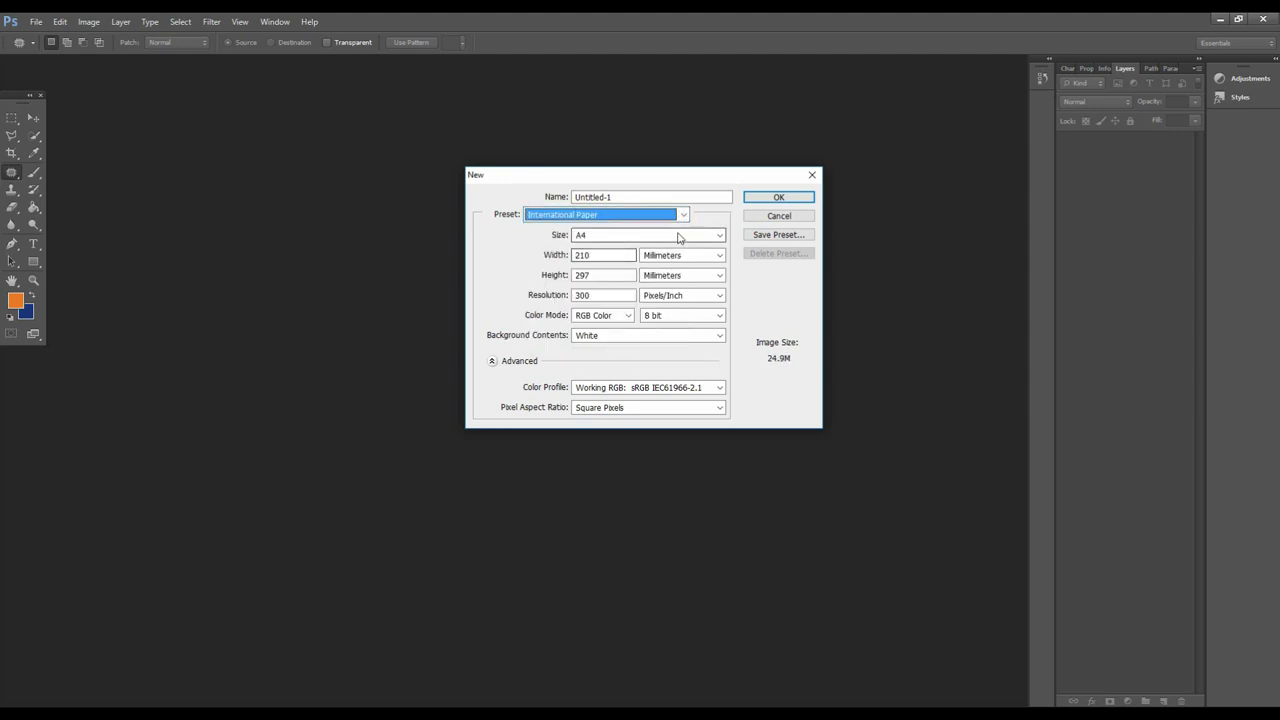
pyautogui.click(676, 236)
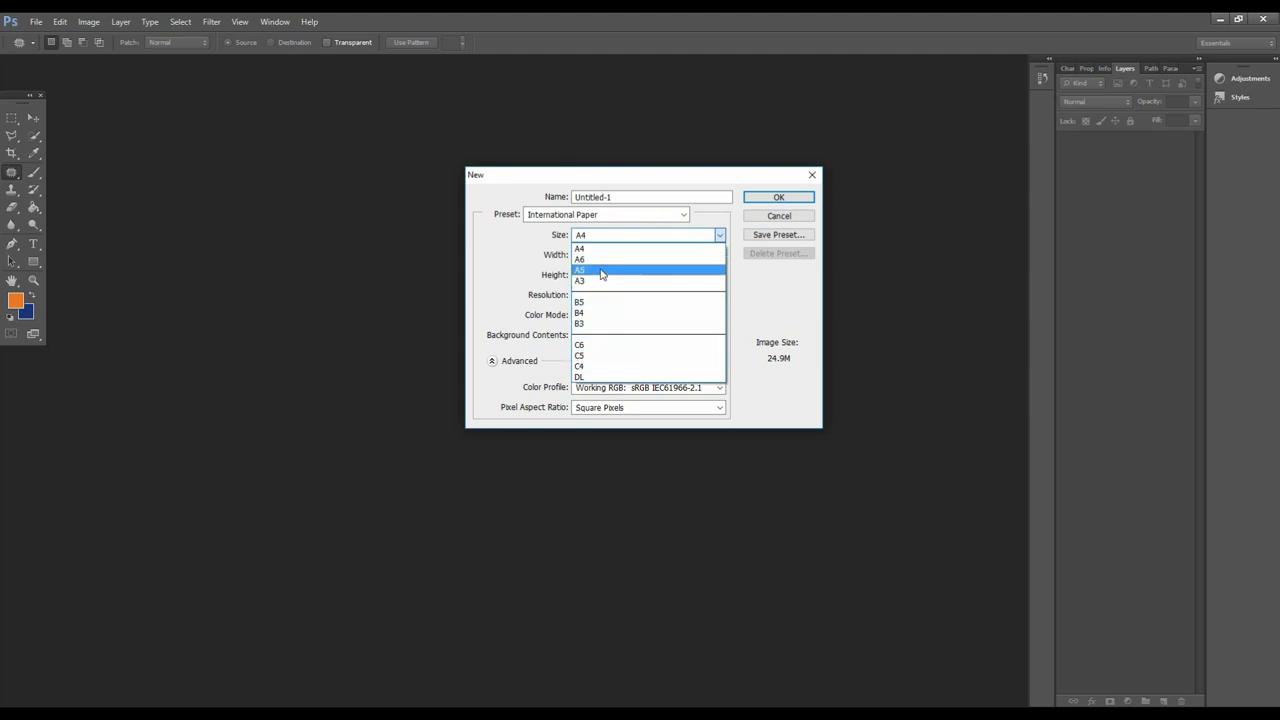
pyautogui.click(626, 217)
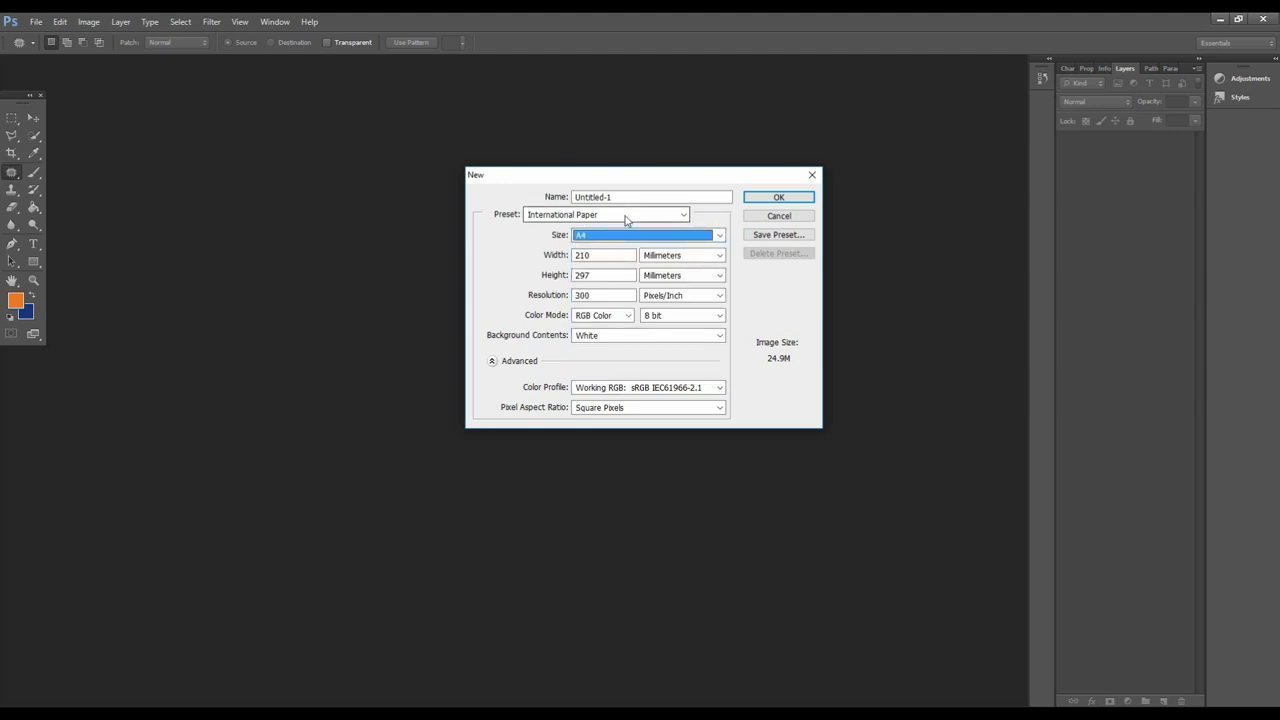
# - Try the Mobile & Devices preset with 240 x 320 size
pyautogui.click(626, 217)
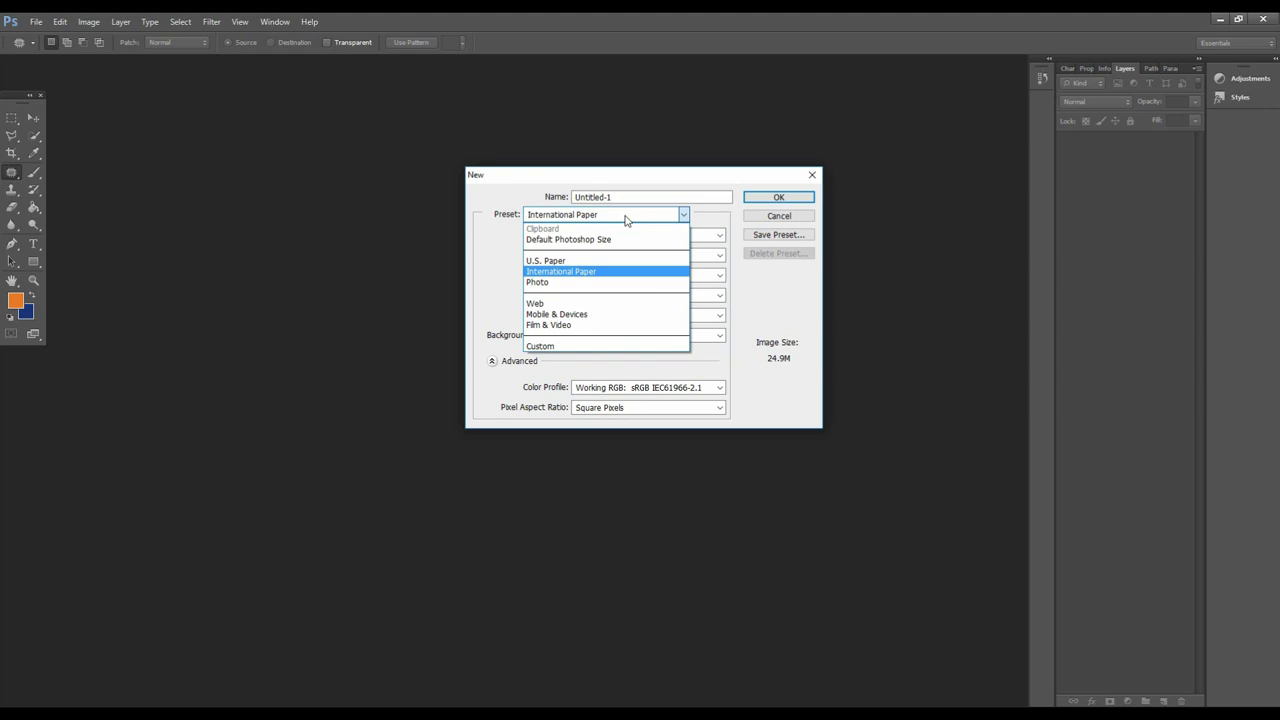
pyautogui.click(585, 314)
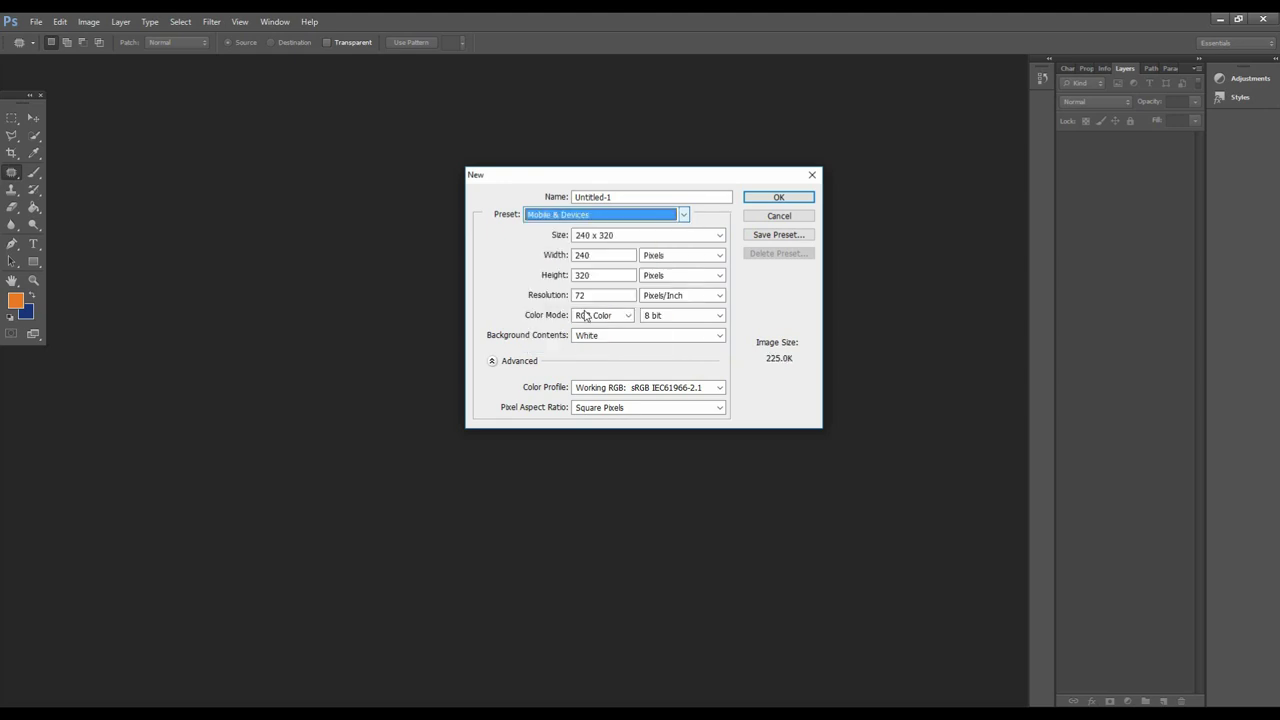
pyautogui.click(678, 238)
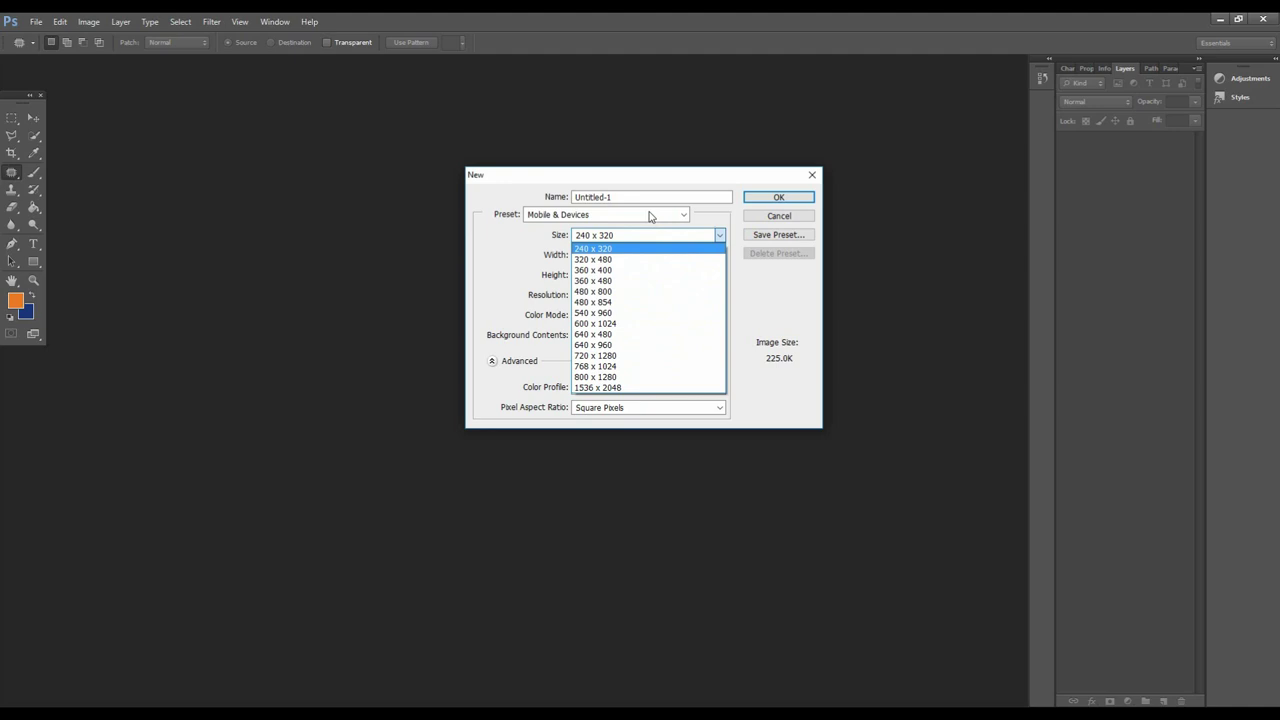
pyautogui.click(646, 219)
# - Settle on the Film & Video preset with NTSC DV size
pyautogui.click(646, 221)
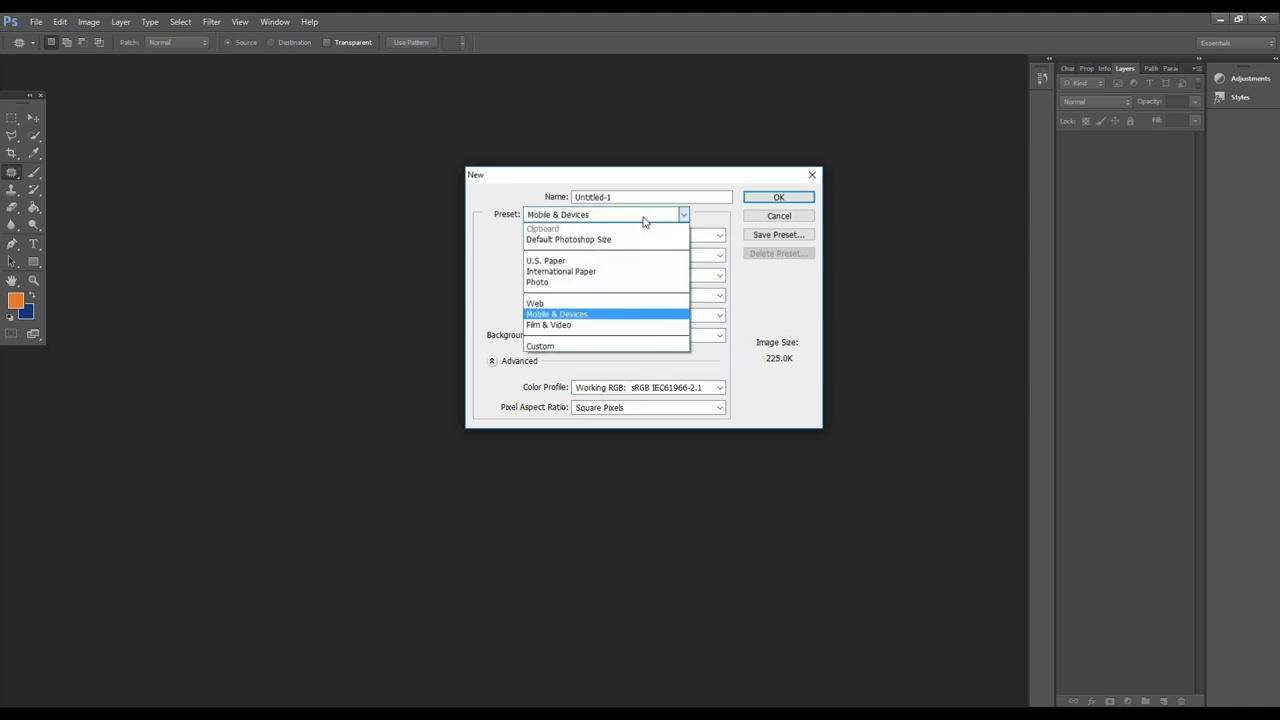
pyautogui.click(593, 326)
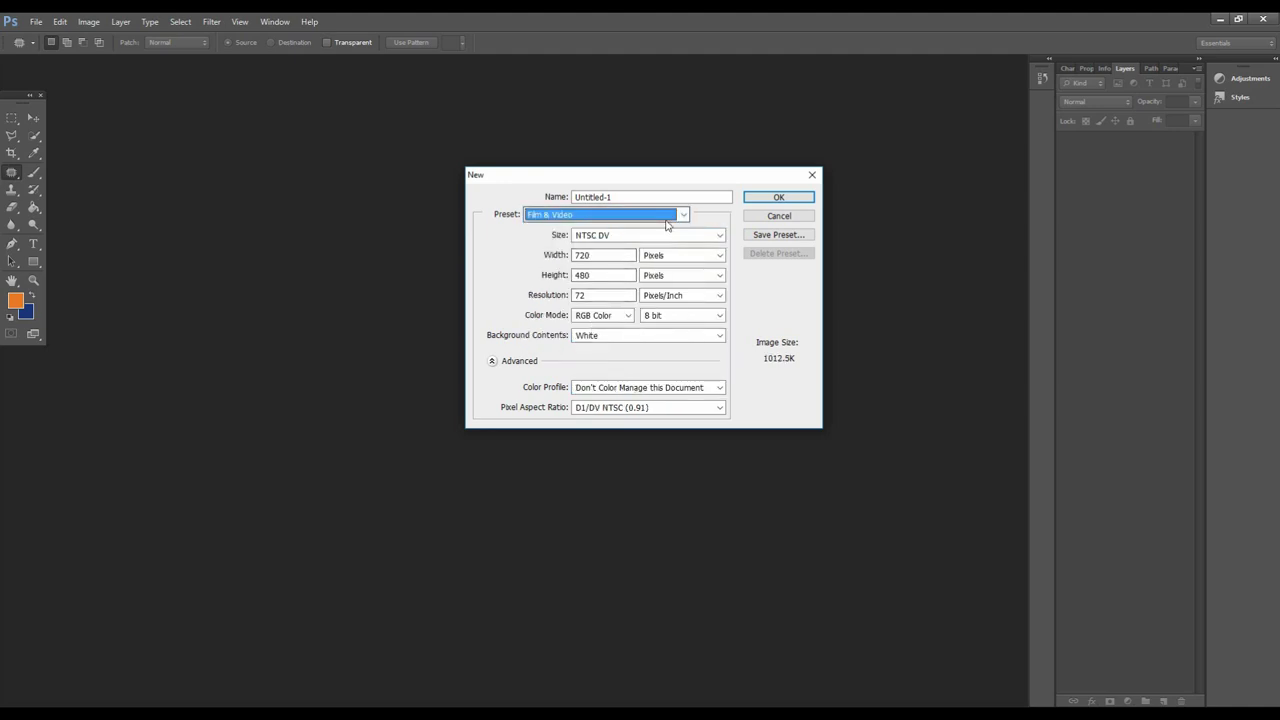
pyautogui.click(666, 218)
pyautogui.click(735, 287)
pyautogui.click(719, 235)
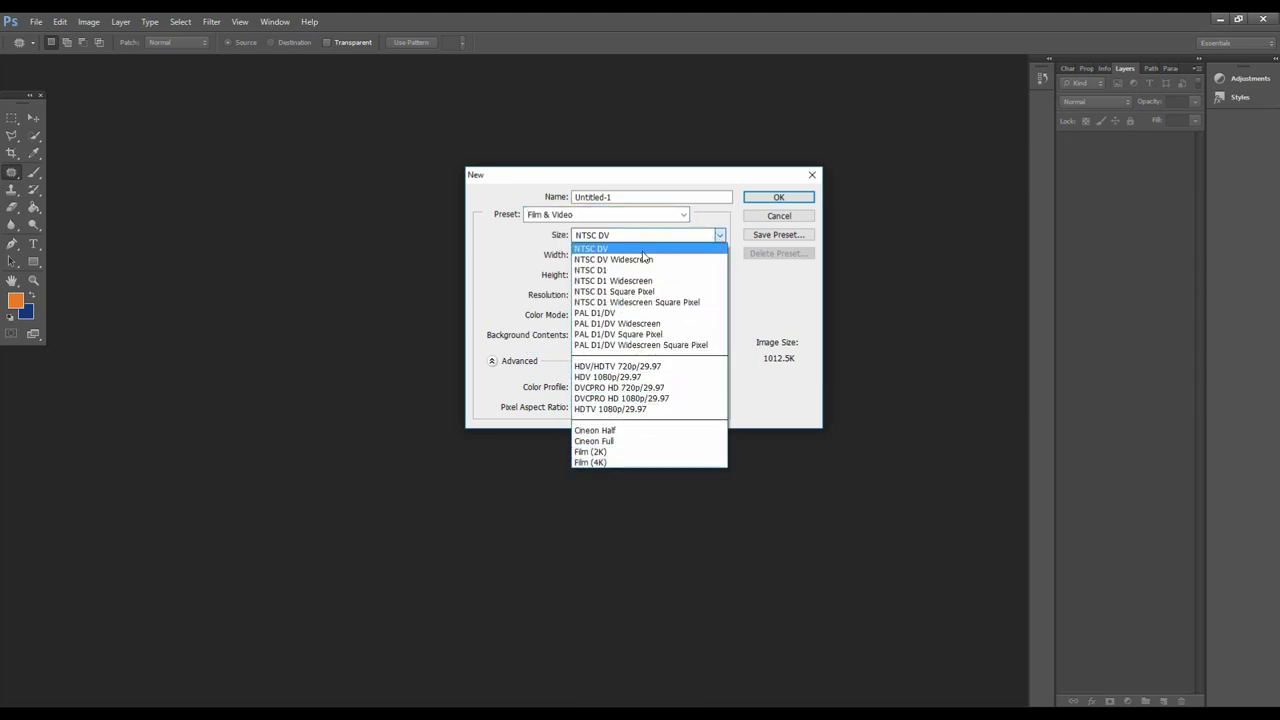
pyautogui.click(760, 300)
pyautogui.click(671, 217)
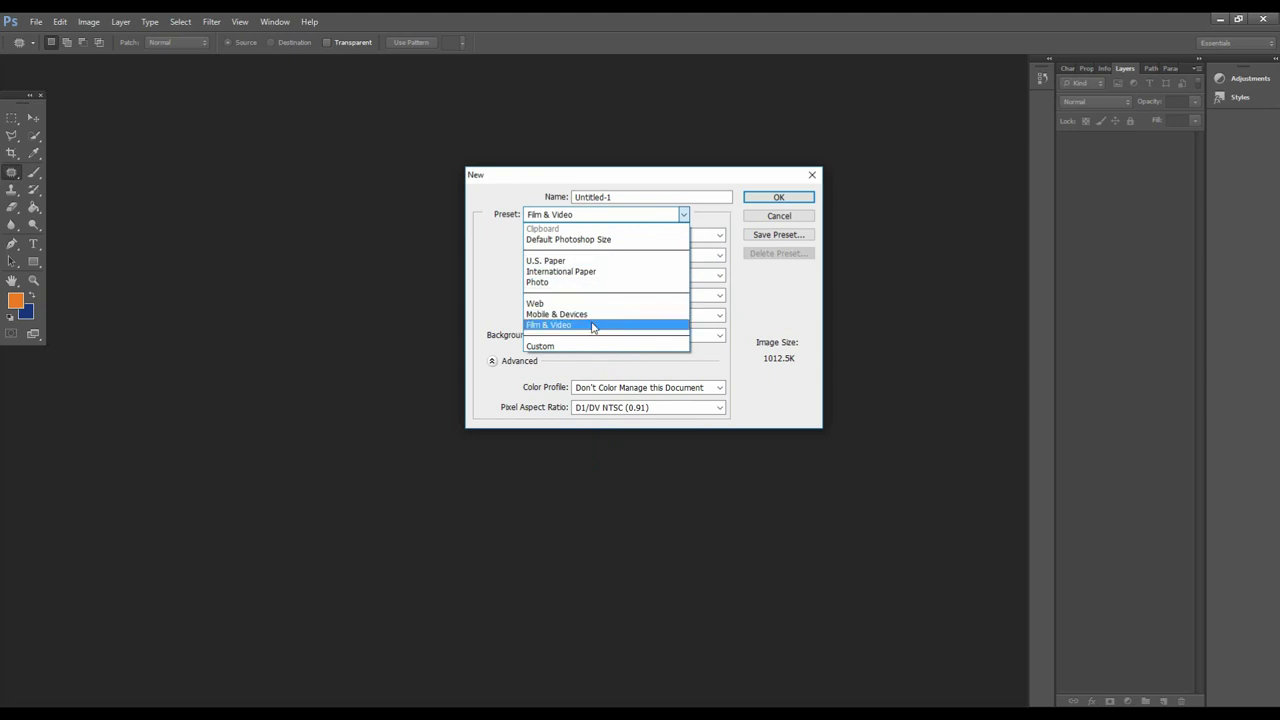
pyautogui.click(750, 304)
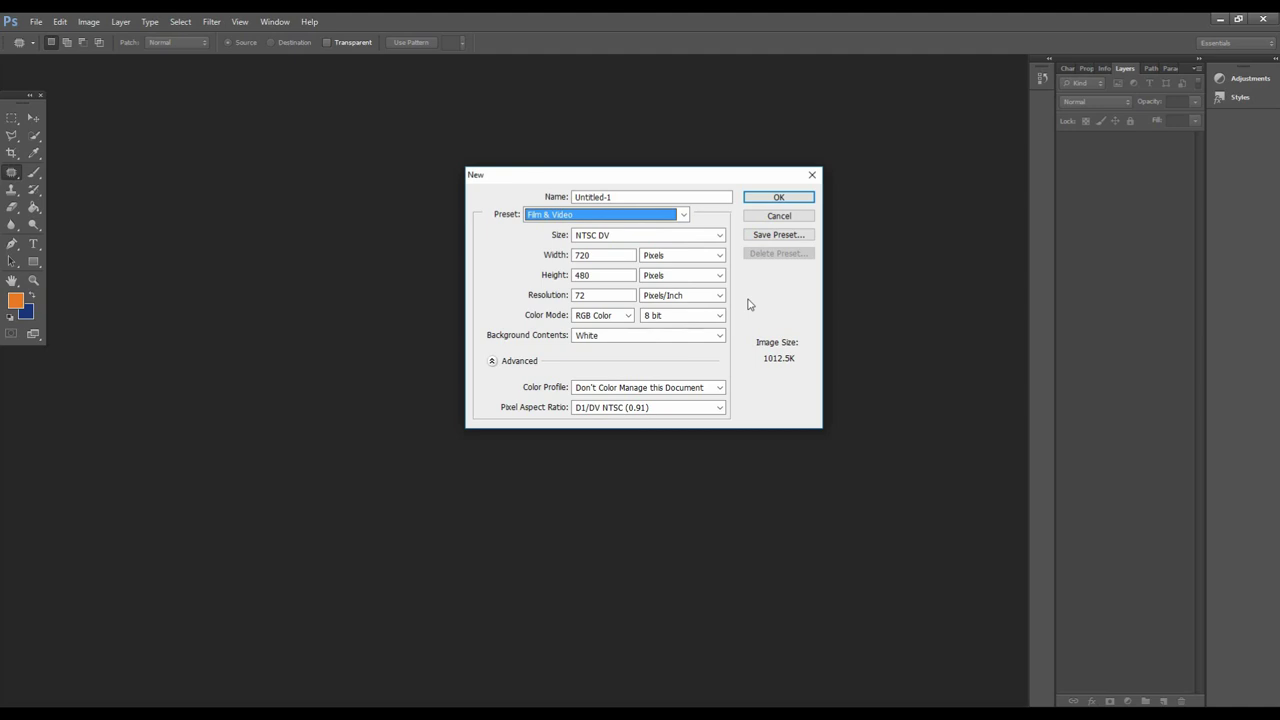
pyautogui.click(605, 256)
# - Change the document width to 111, keeping Pixels as the unit
pyautogui.hotkey('ctrl', 'a')
pyautogui.click(602, 254)
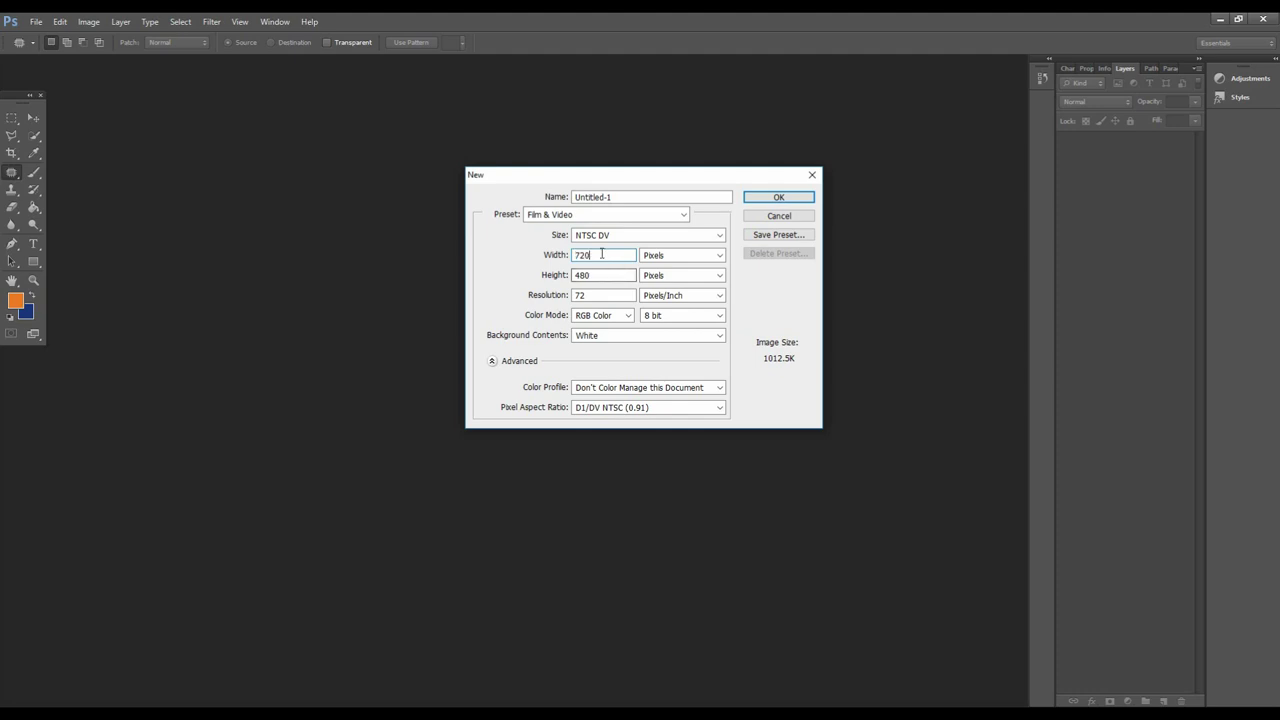
pyautogui.press('BackSpace')
pyautogui.press('BackSpace')
pyautogui.press('BackSpace')
pyautogui.write('111')
pyautogui.click(698, 257)
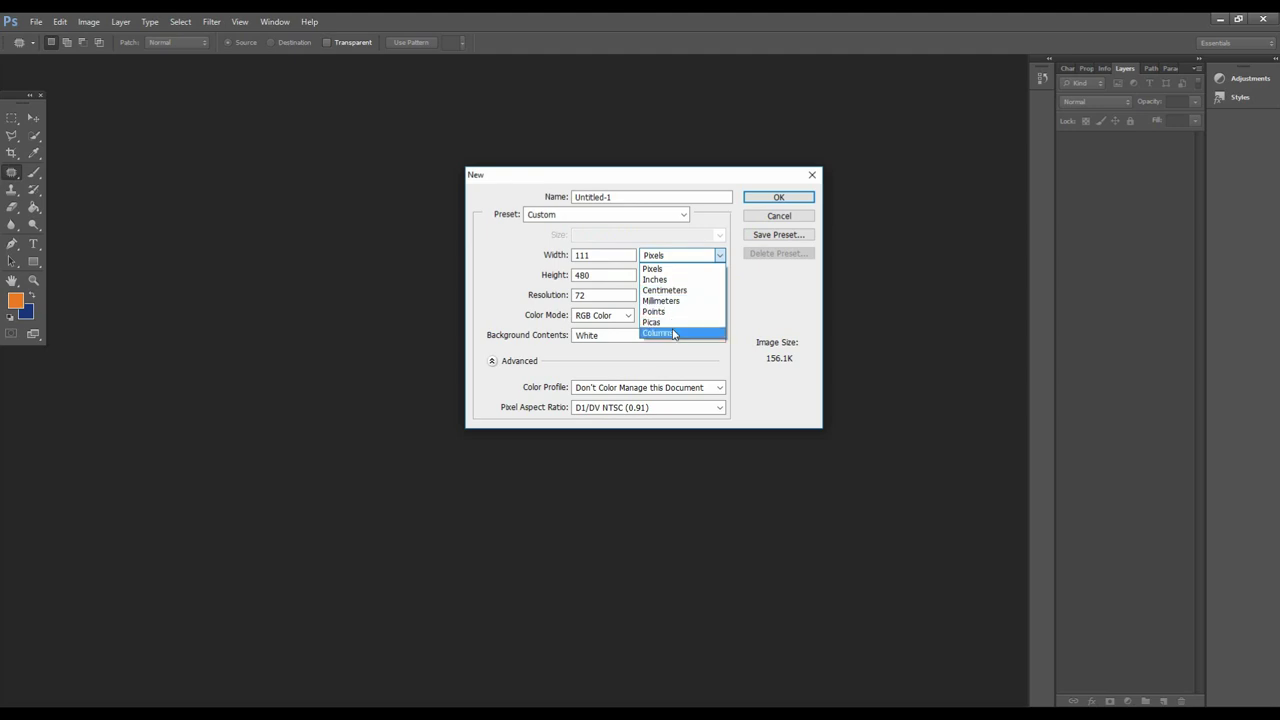
pyautogui.click(748, 302)
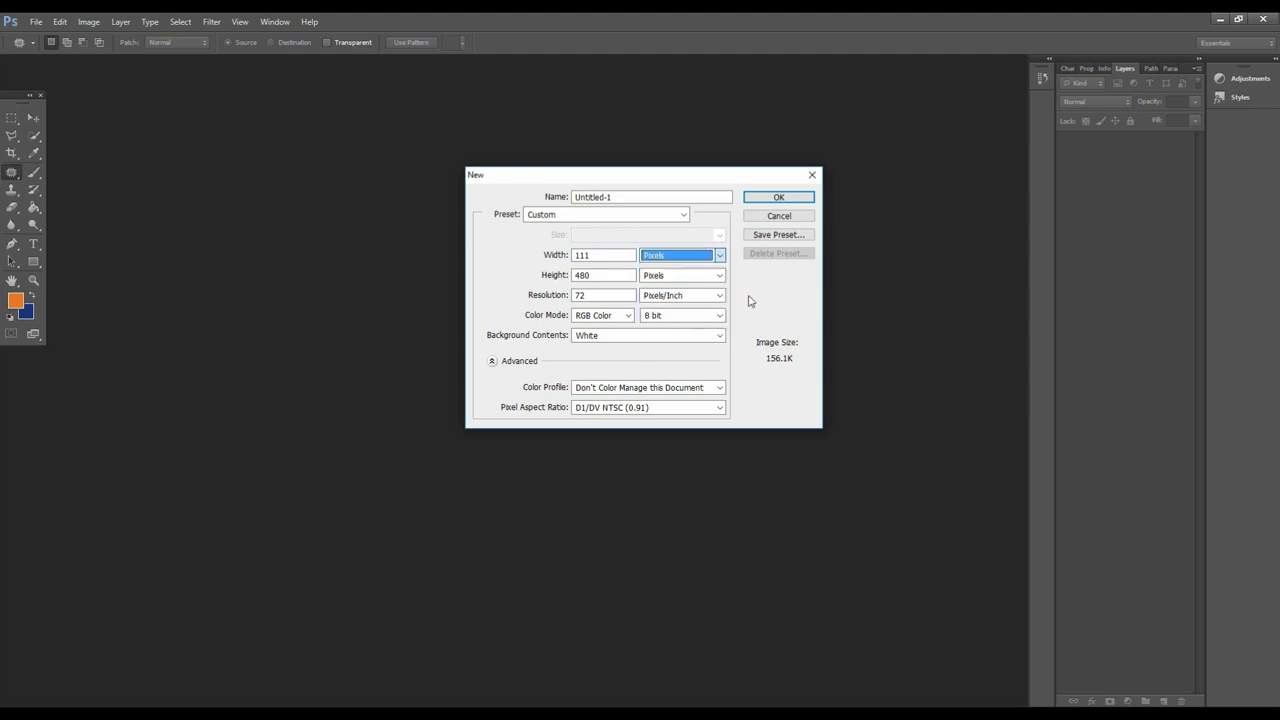
# - Set resolution 300, CMYK Color mode and International Paper A4 preset, then create the document
pyautogui.doubleClick(592, 295)
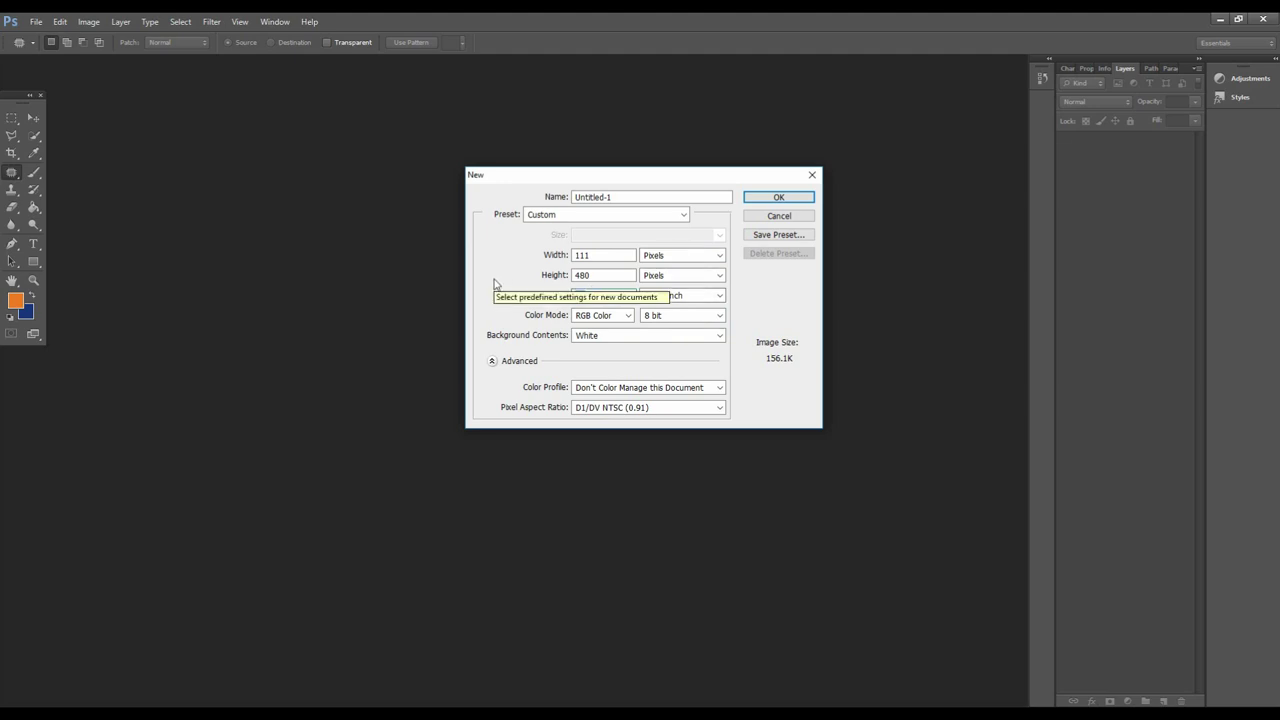
pyautogui.write('300')
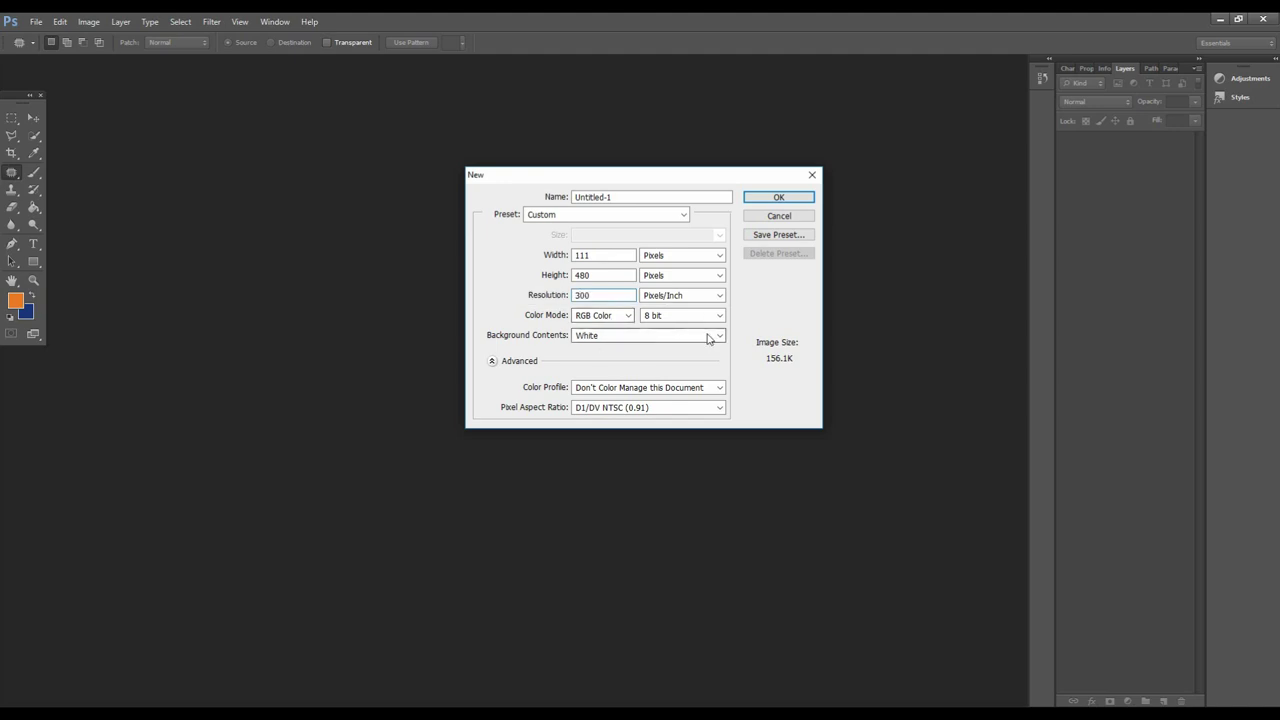
pyautogui.click(626, 316)
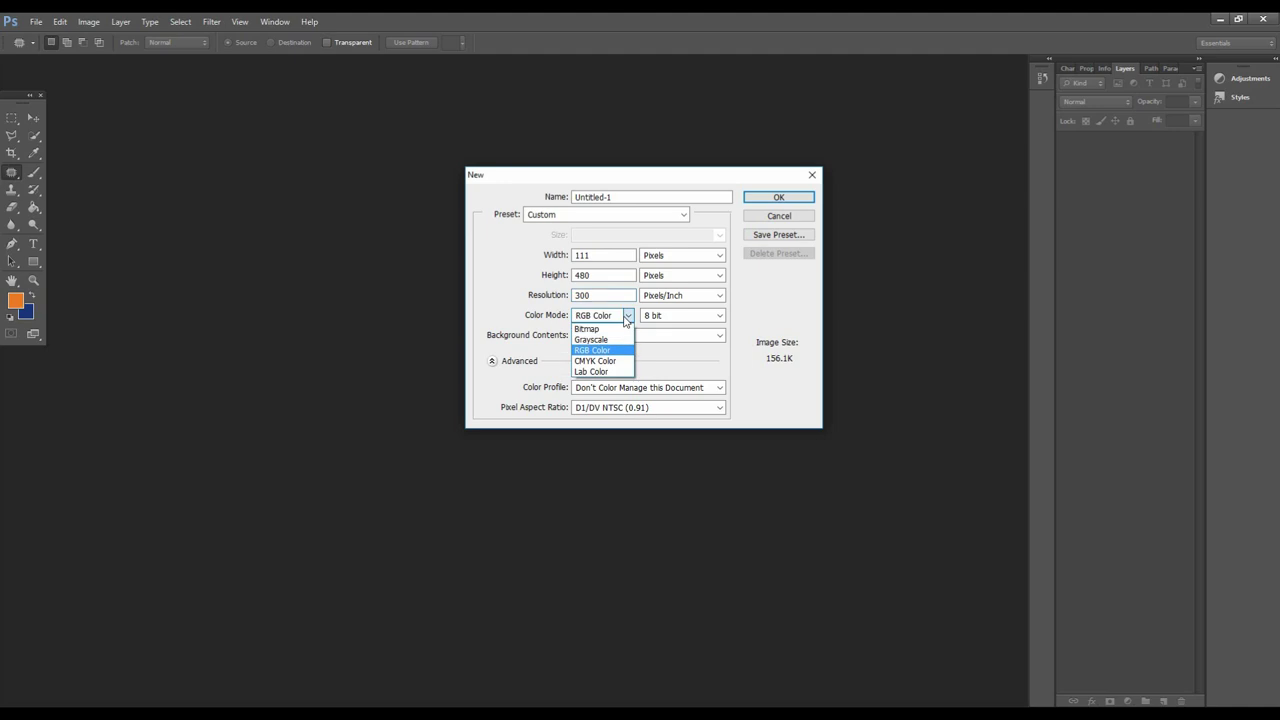
pyautogui.click(598, 364)
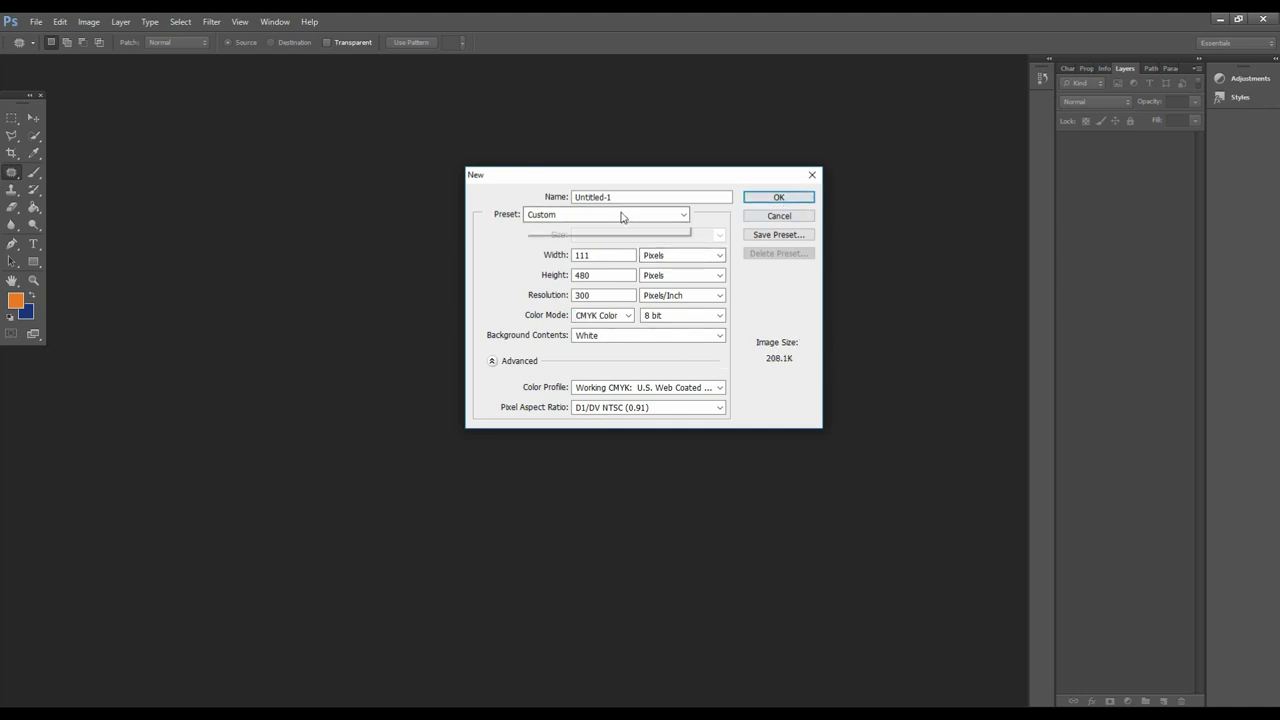
pyautogui.click(620, 215)
pyautogui.click(600, 276)
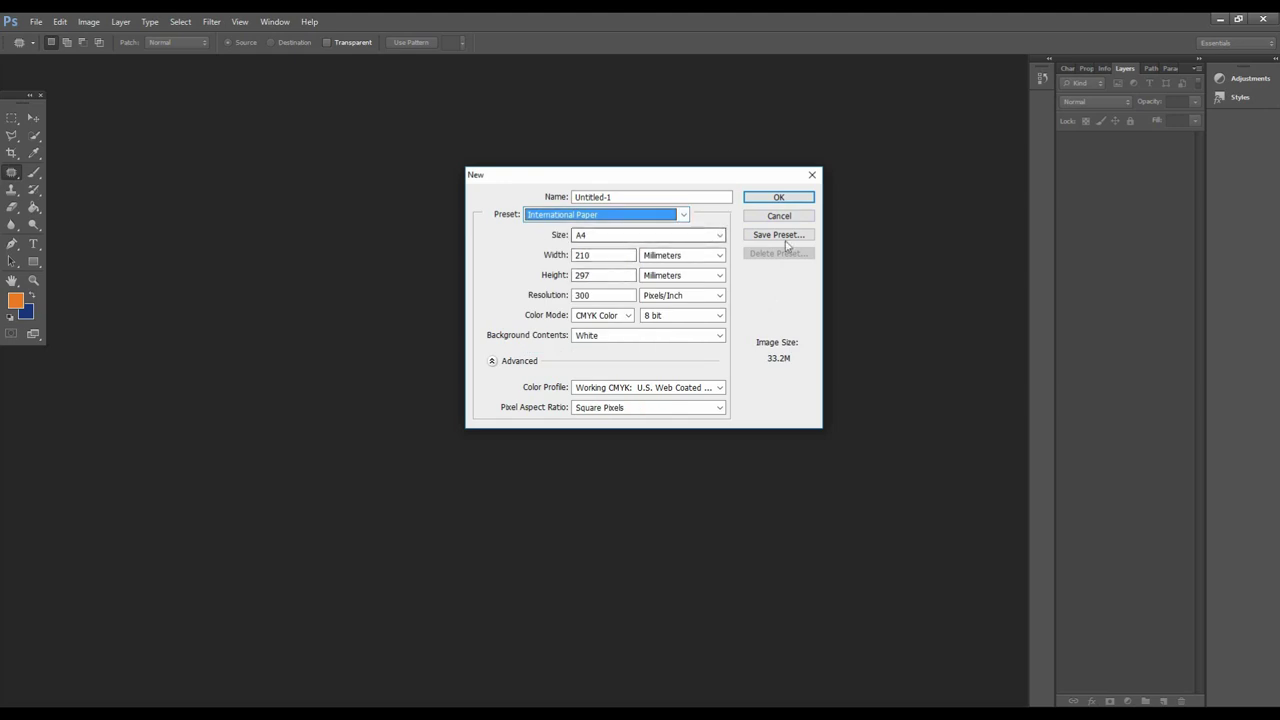
pyautogui.click(777, 198)
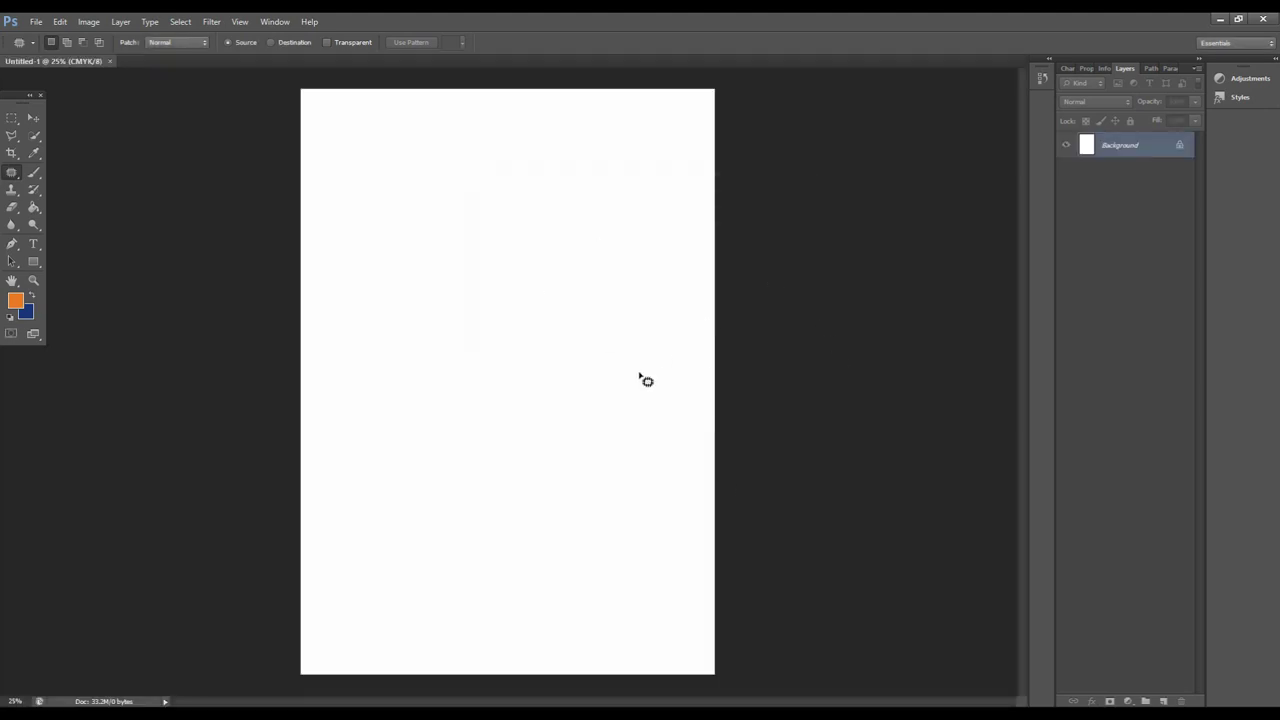
# - Zoom the new A4 canvas out to 12.5%
pyautogui.keyDown('alt'); pyautogui.click(623, 357); pyautogui.keyUp('alt')
pyautogui.keyDown('alt'); pyautogui.click(621, 356); pyautogui.keyUp('alt')
pyautogui.keyDown('alt'); pyautogui.click(596, 352); pyautogui.keyUp('alt')
pyautogui.click(574, 350)
pyautogui.click(569, 354)
pyautogui.keyDown('alt'); pyautogui.click(569, 354); pyautogui.keyUp('alt')
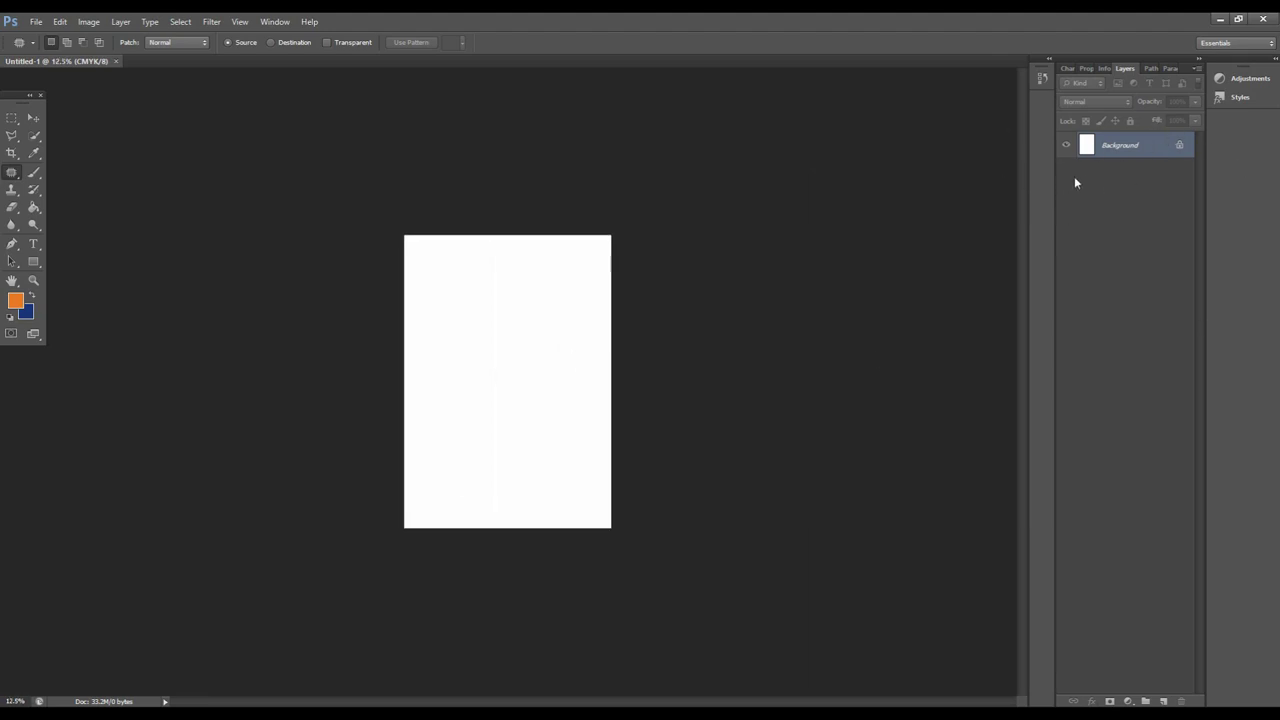
# - Flip through the Info, Properties and Character panels, then return to Layers
pyautogui.click(1104, 68)
pyautogui.click(1086, 68)
pyautogui.click(1067, 69)
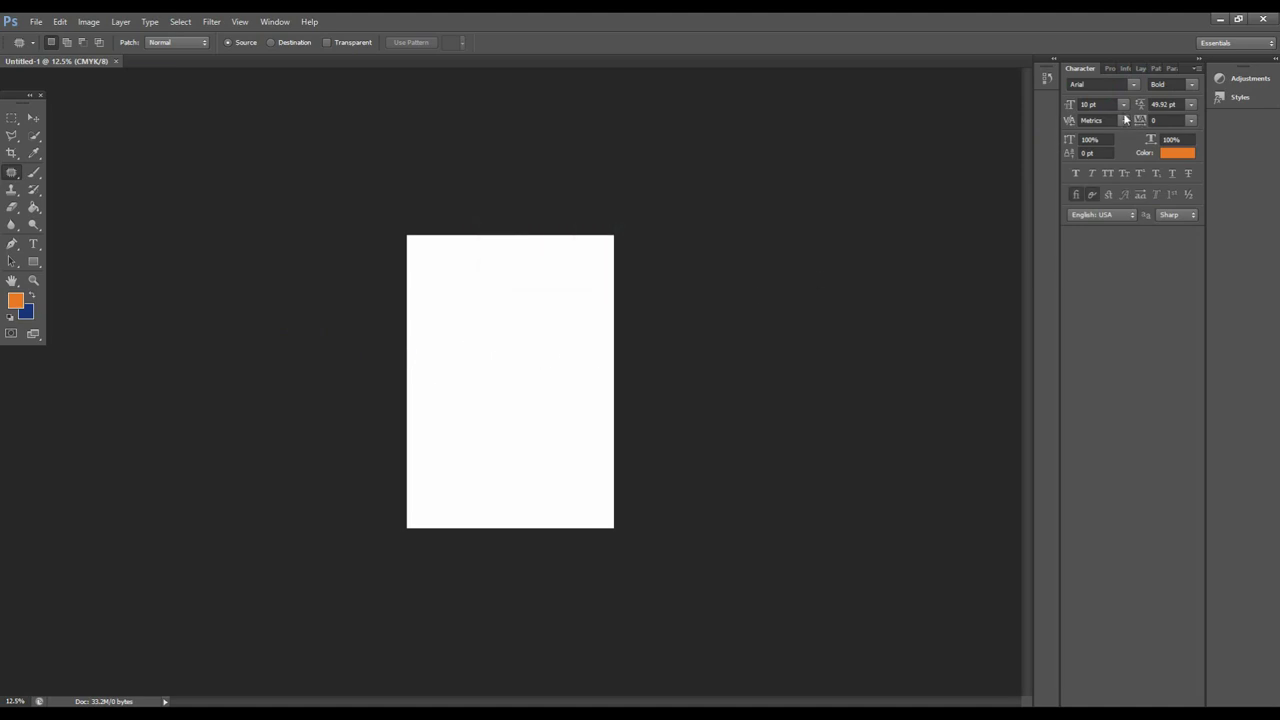
pyautogui.click(1141, 69)
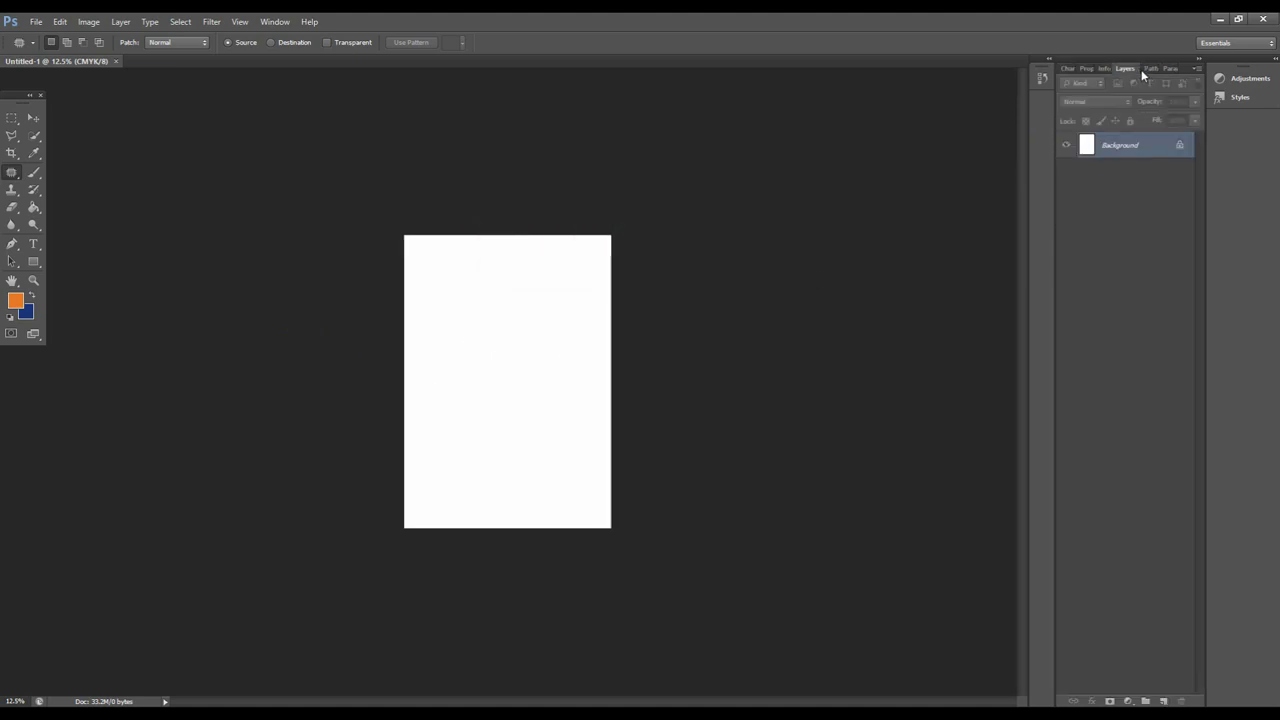
pyautogui.click(276, 22)
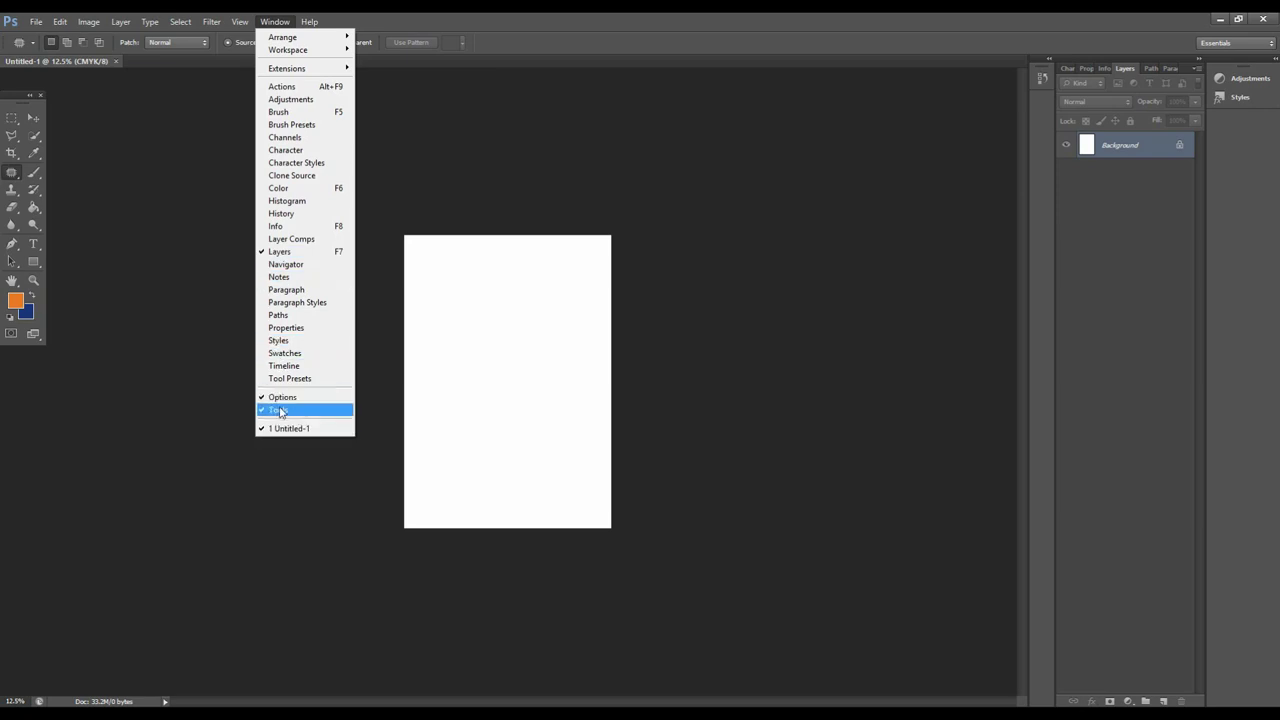
pyautogui.click(536, 148)
pyautogui.click(86, 22)
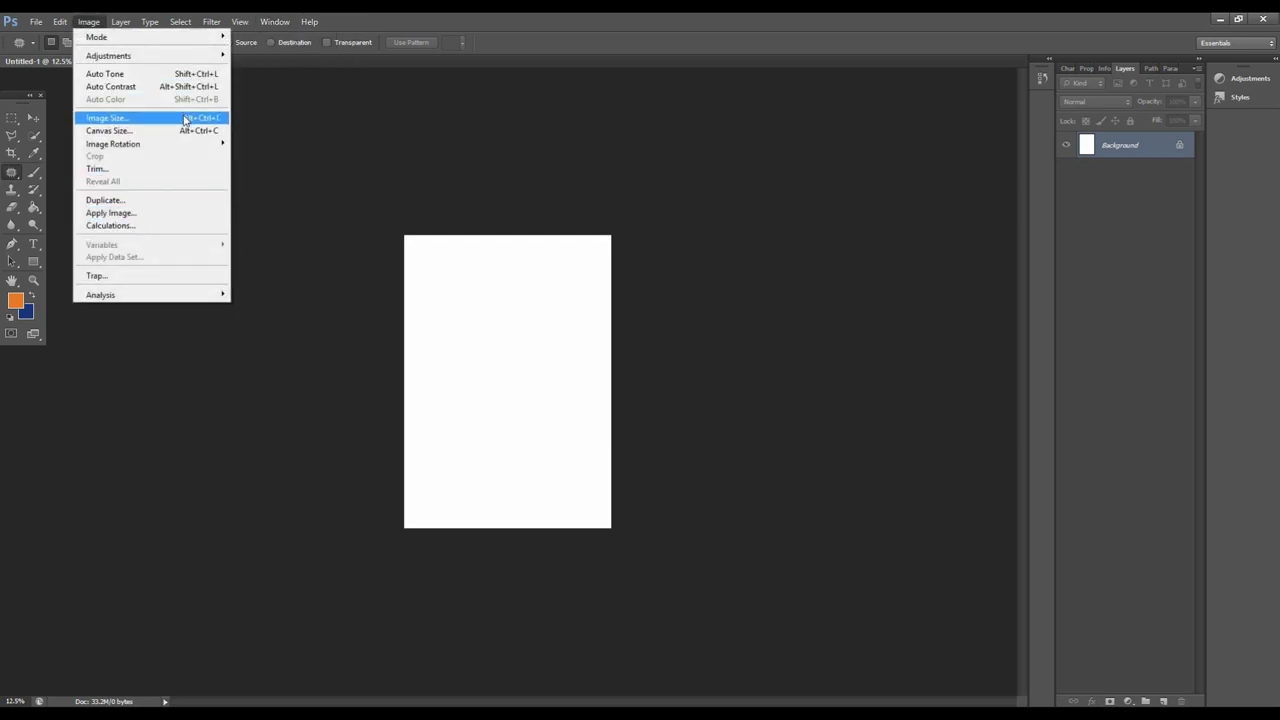
pyautogui.click(268, 129)
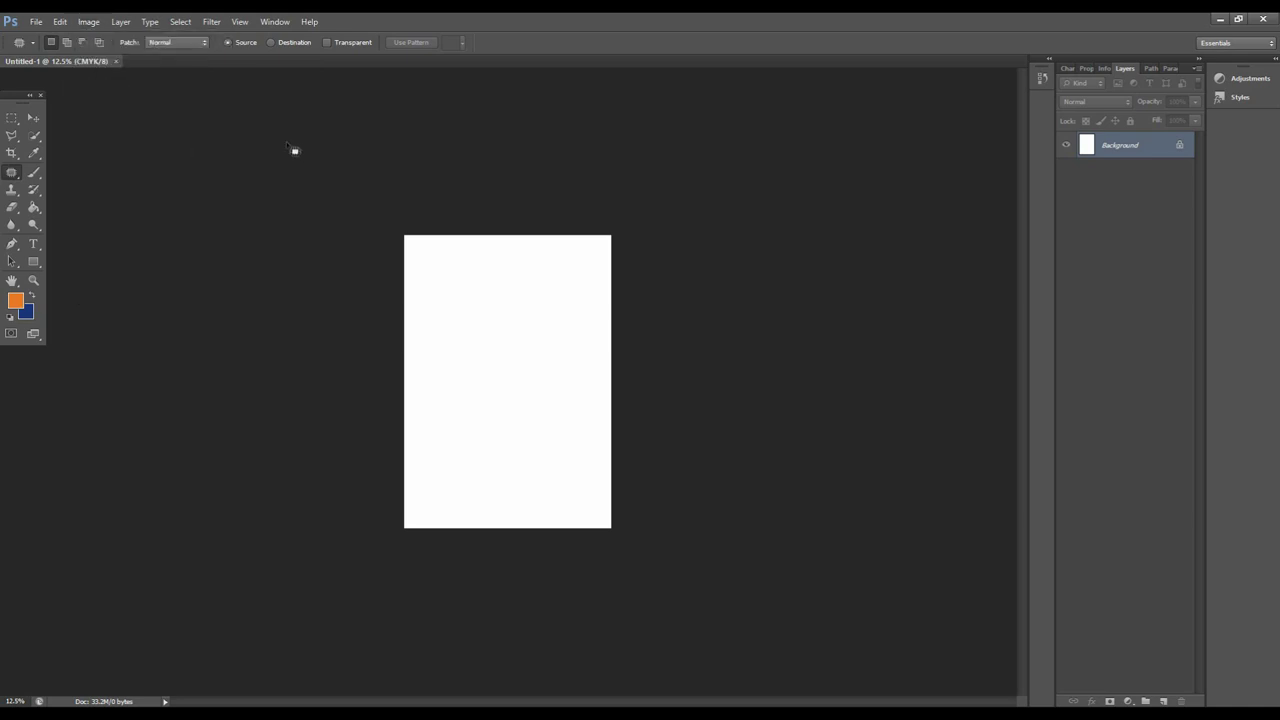
pyautogui.click(120, 21)
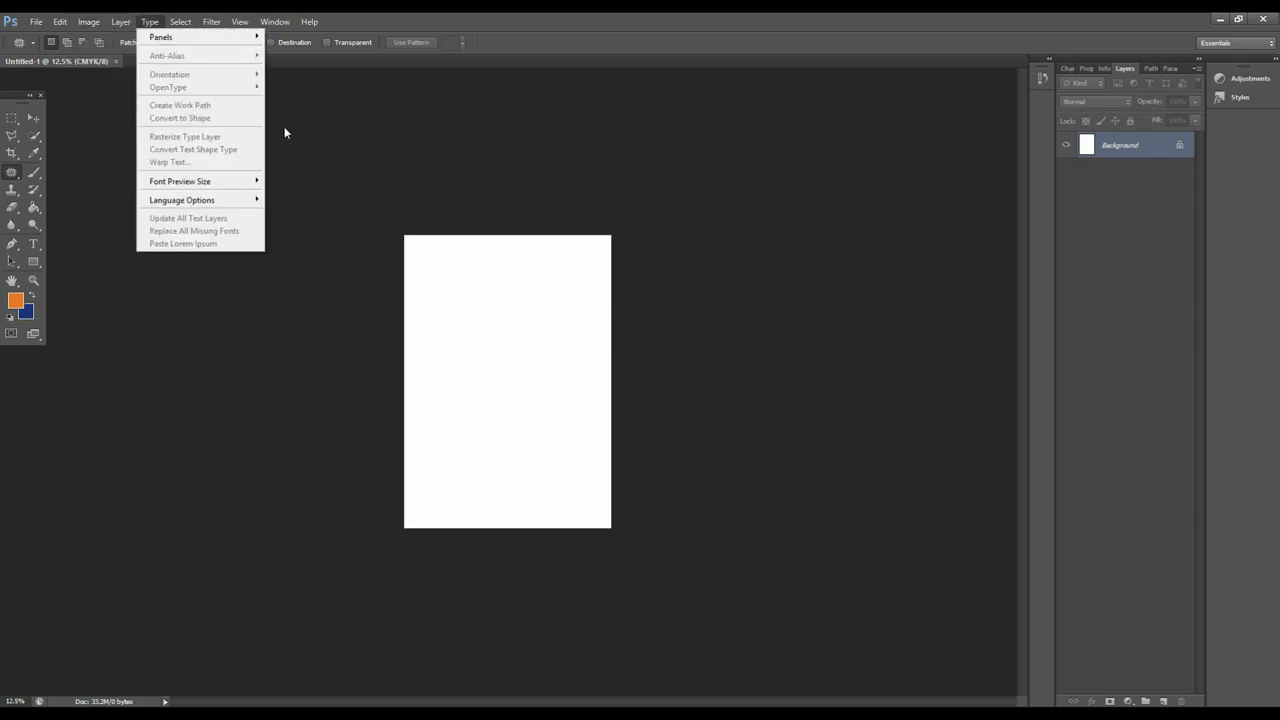
pyautogui.click(284, 127)
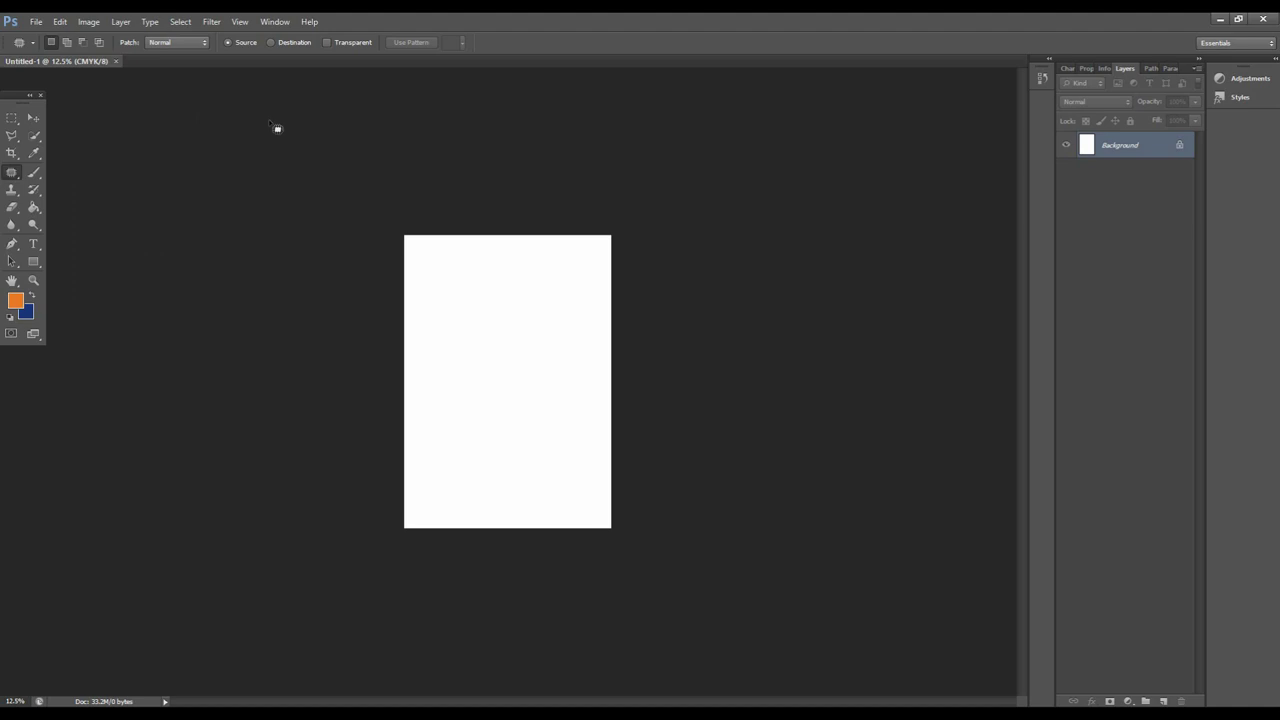
pyautogui.click(133, 21)
pyautogui.click(135, 21)
pyautogui.click(147, 21)
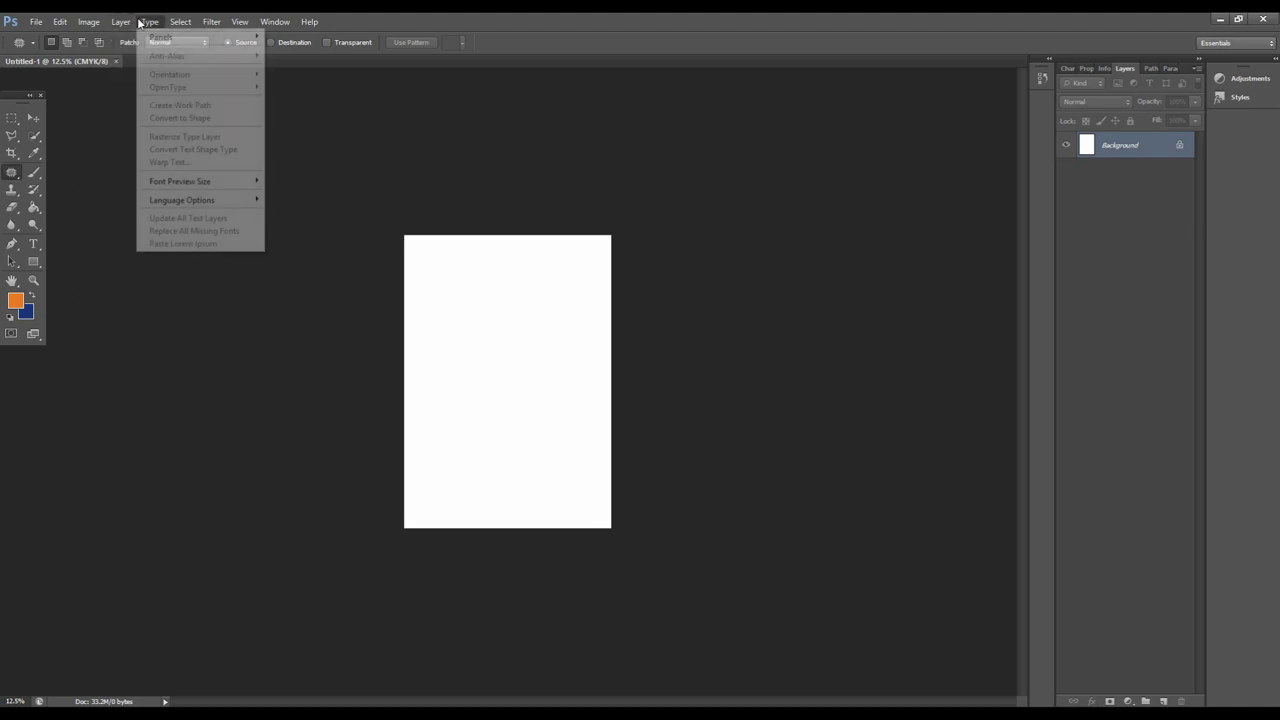
pyautogui.click(177, 21)
pyautogui.click(178, 21)
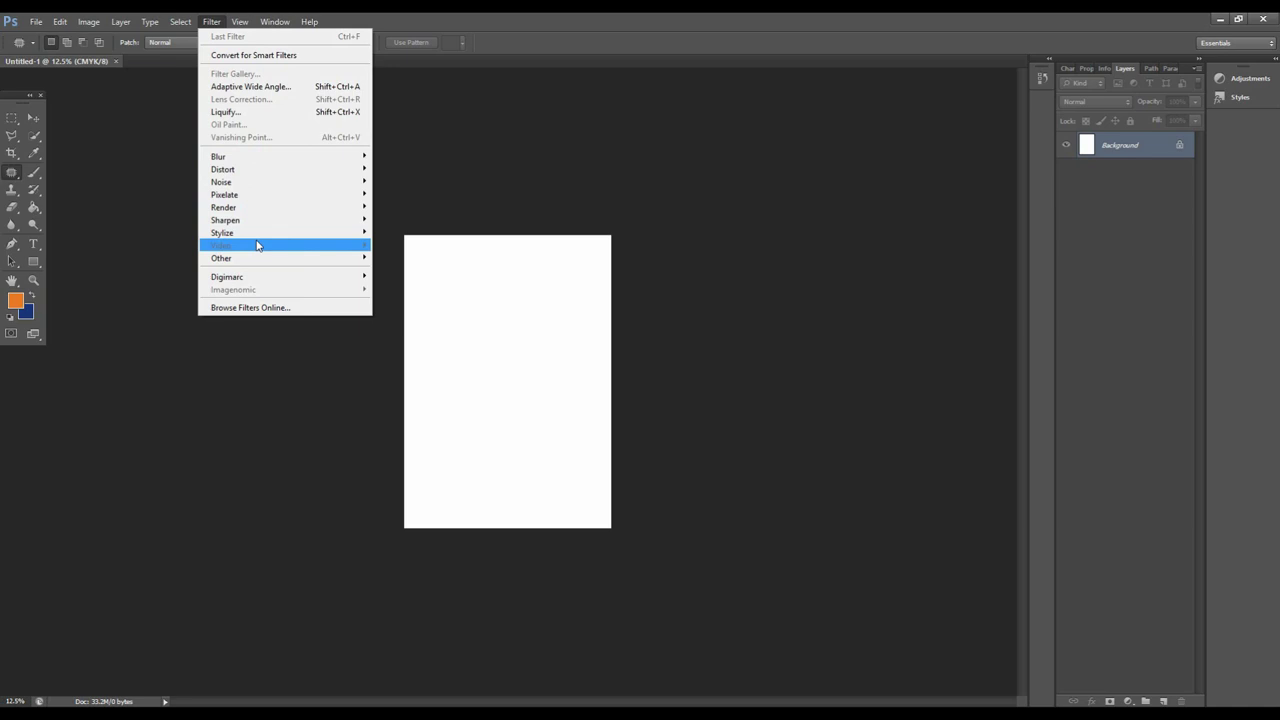
pyautogui.moveTo(258, 238)
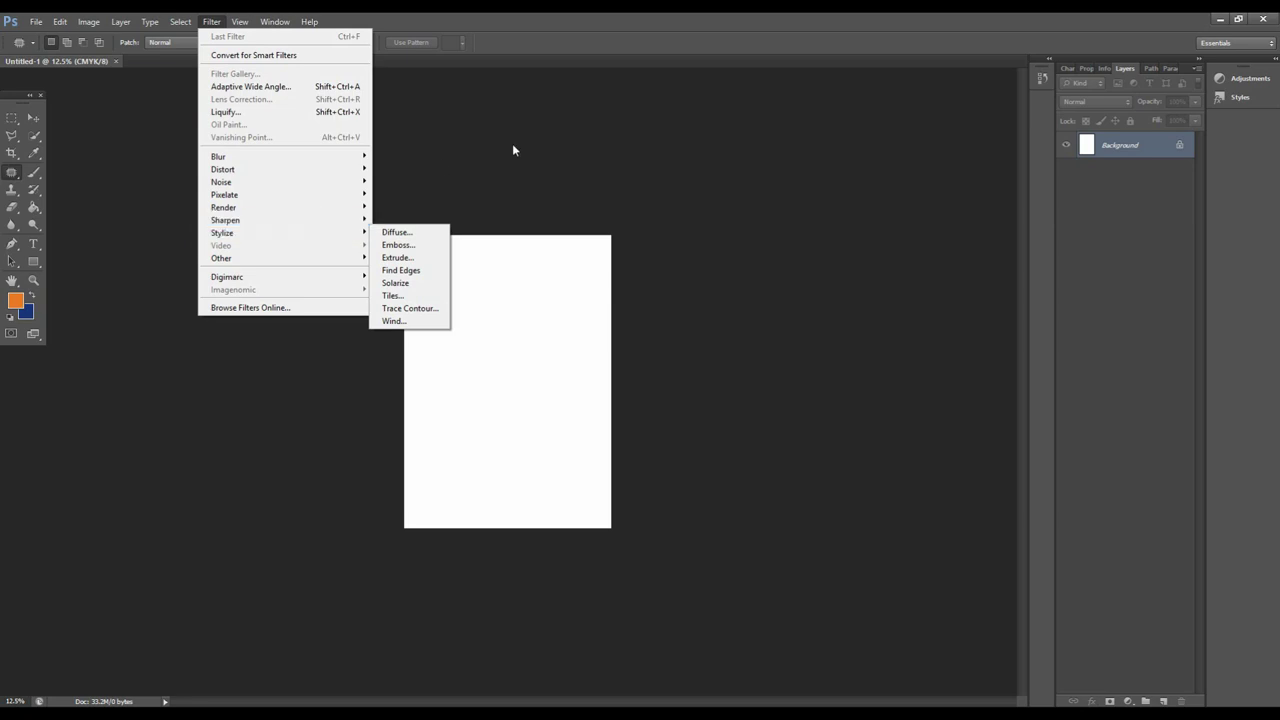
pyautogui.click(540, 161)
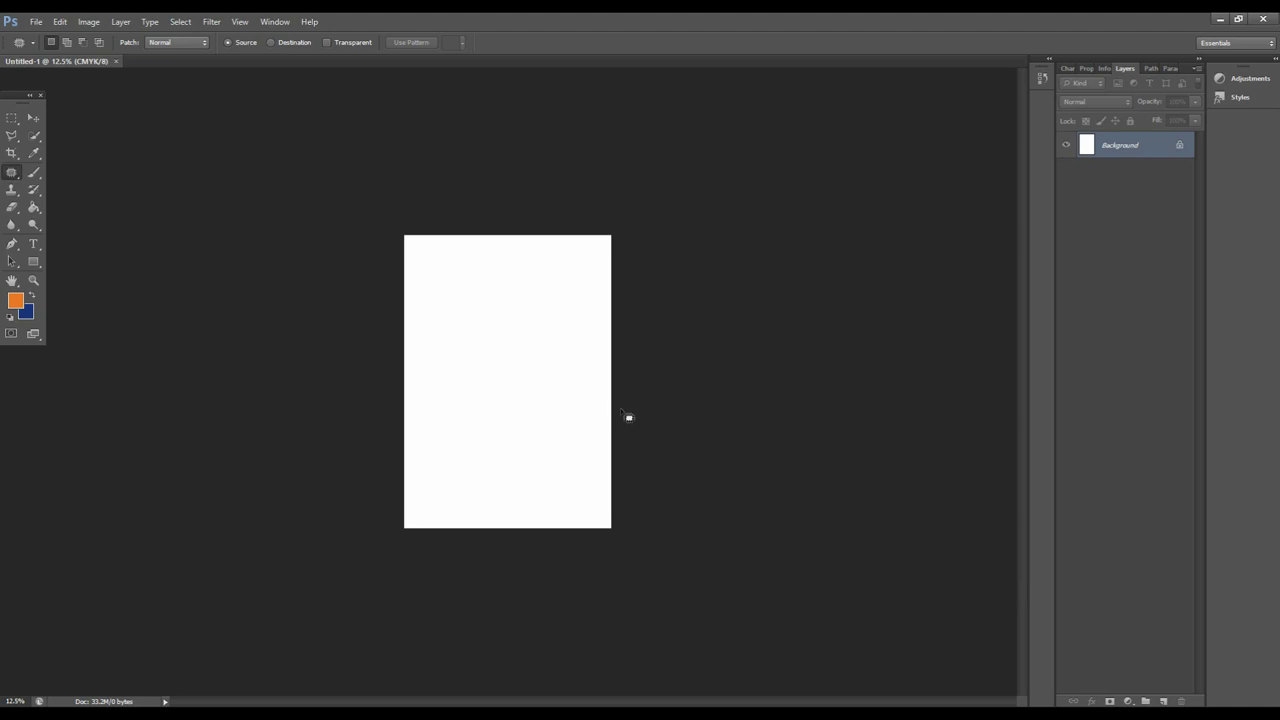
pyautogui.hotkey('ctrl', '+')
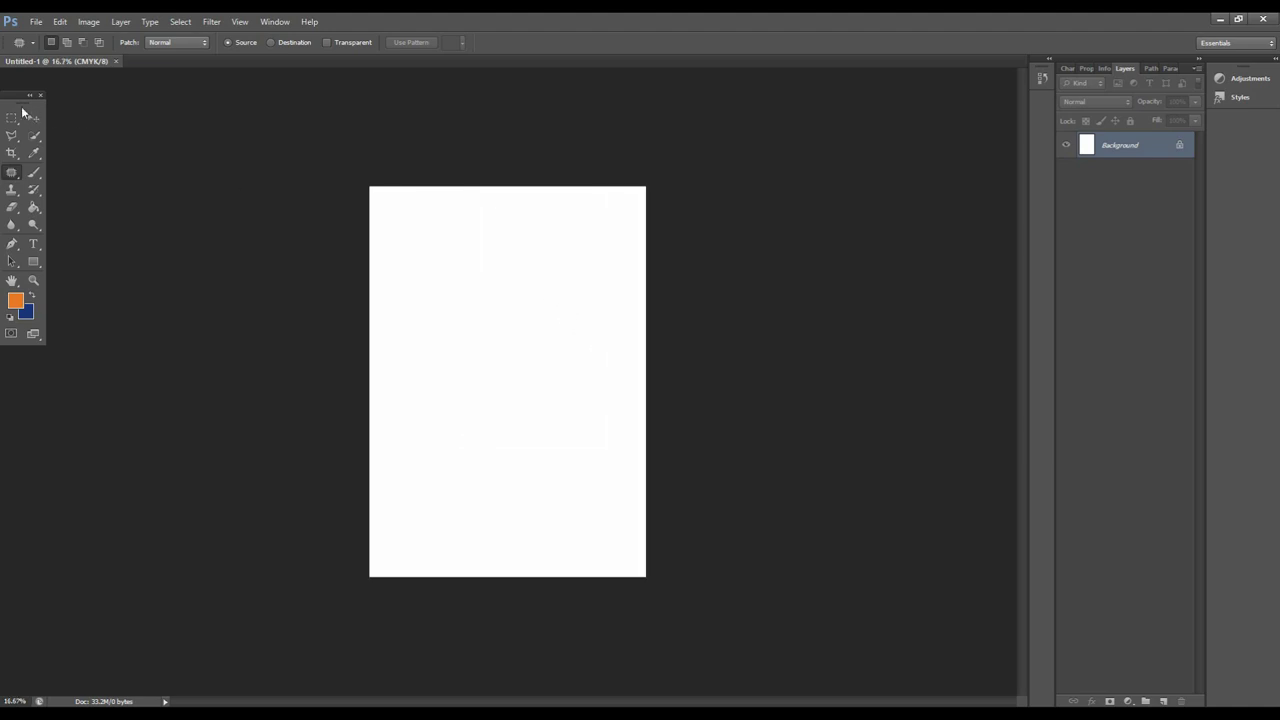
# - Choose the Move tool and duplicate the Background into Layer 1 with Ctrl+J
pyautogui.click(33, 118)
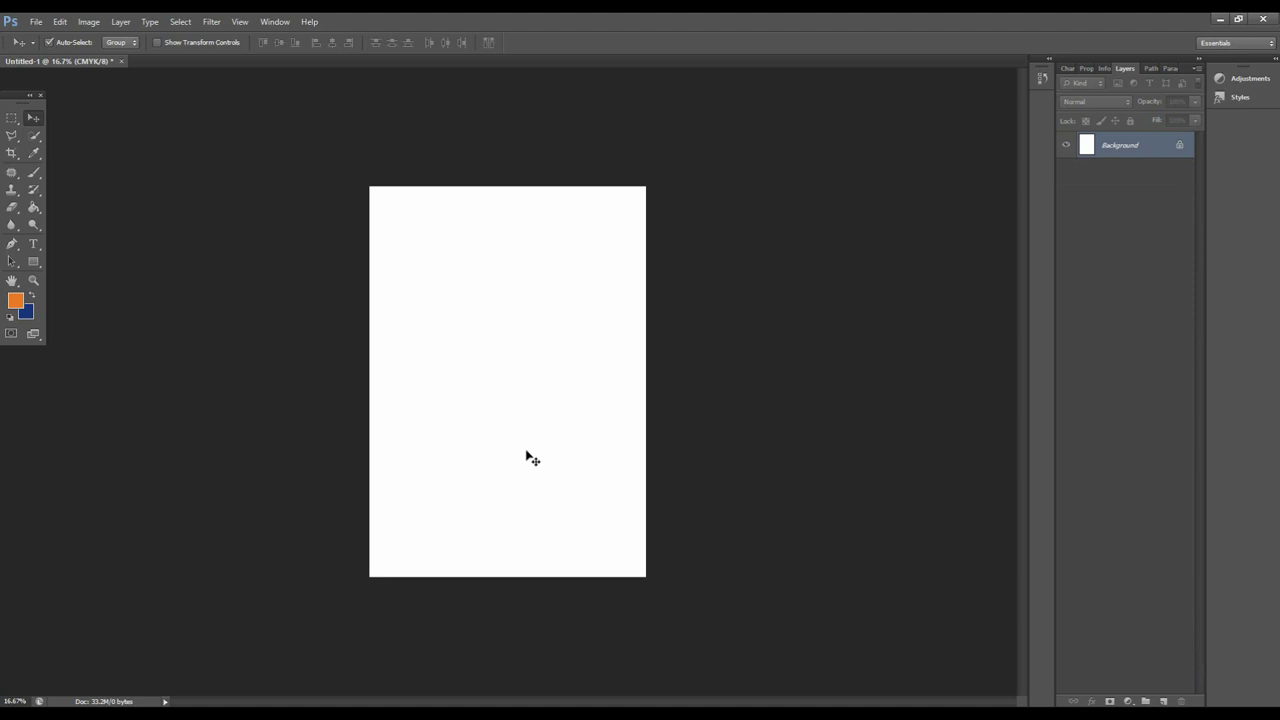
pyautogui.hotkey('ctrl', 'j')
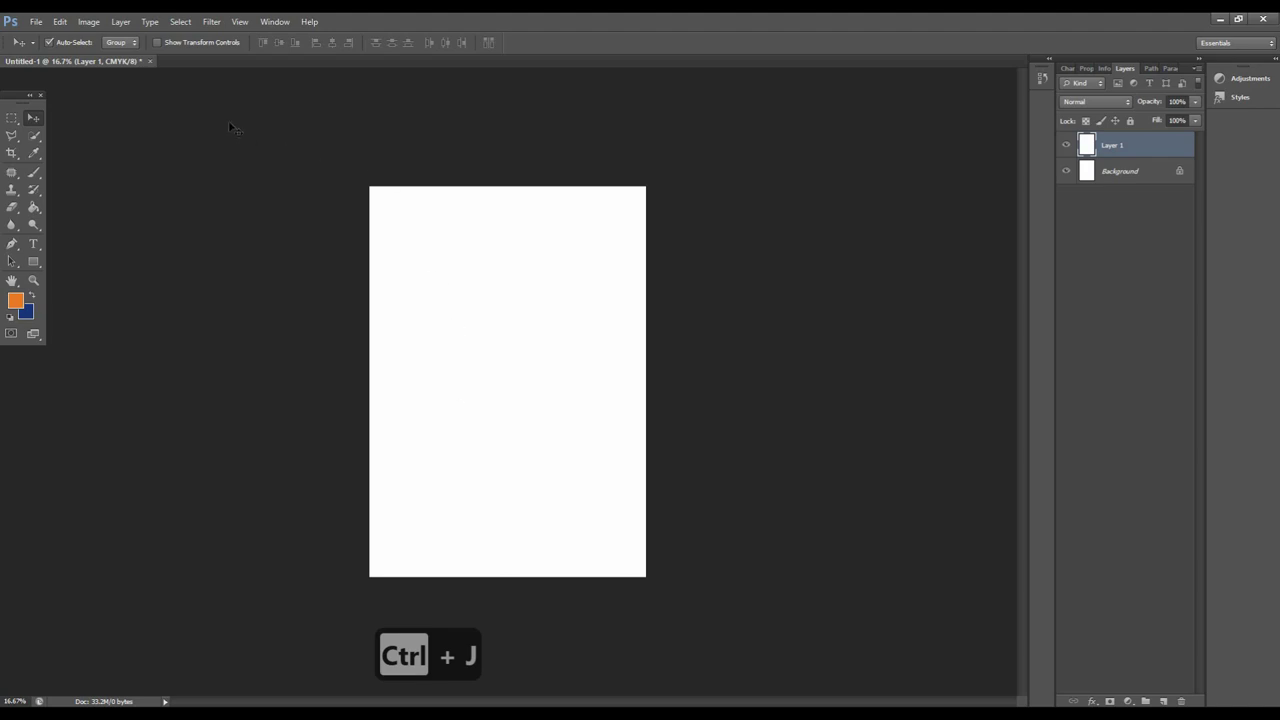
pyautogui.click(16, 251)
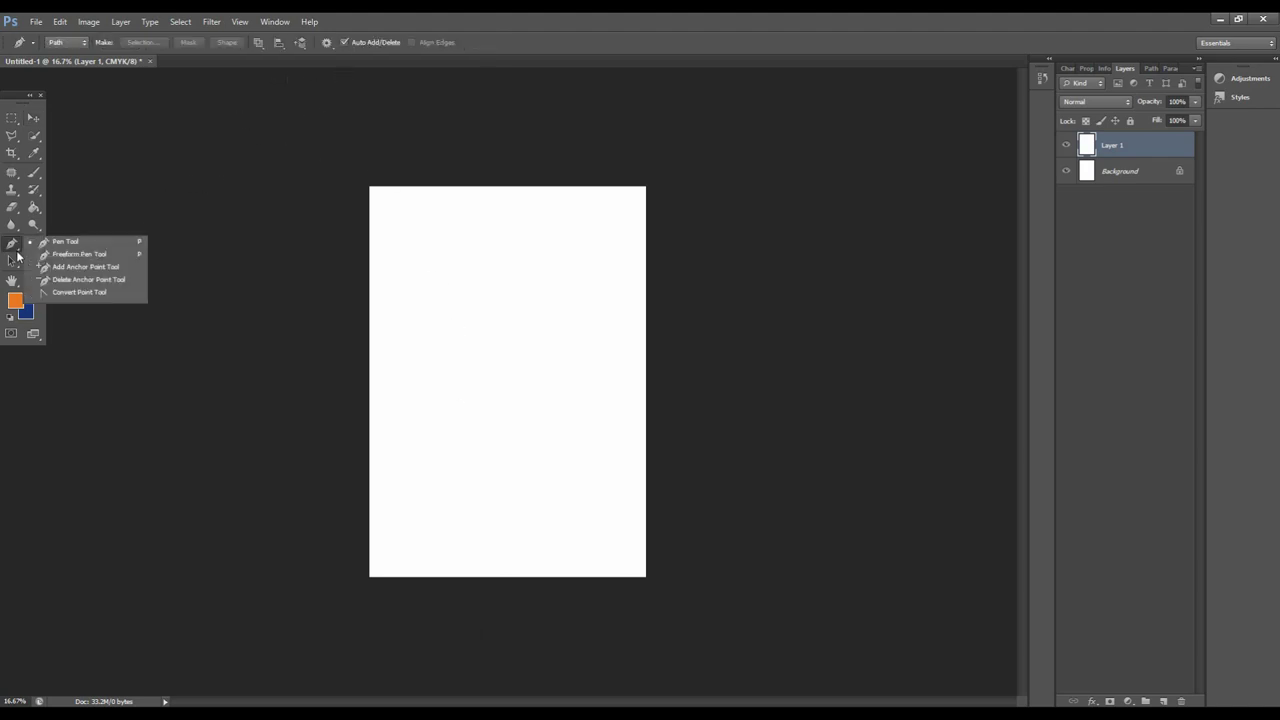
pyautogui.click(36, 118)
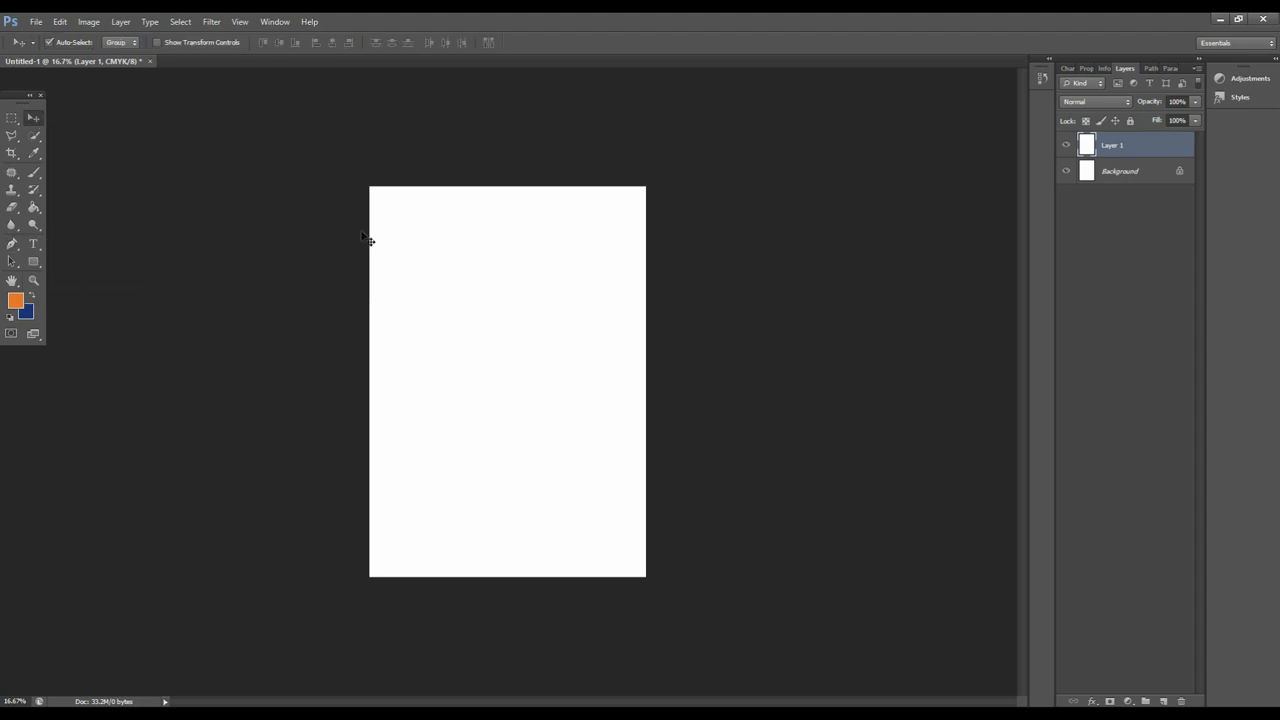